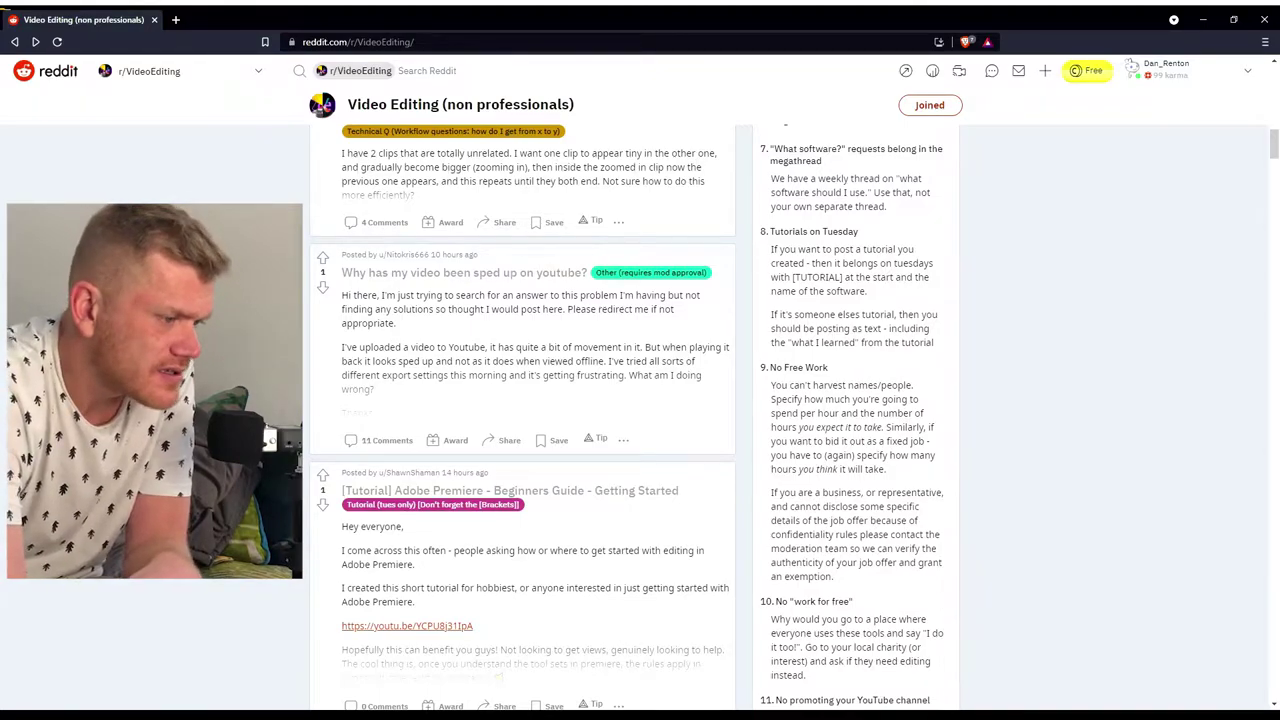
# - Scroll the r/VideoEditing feed and open the 'What do you call the 3d pan' post in a new tab
pyautogui.scroll(-7, 630, 400)
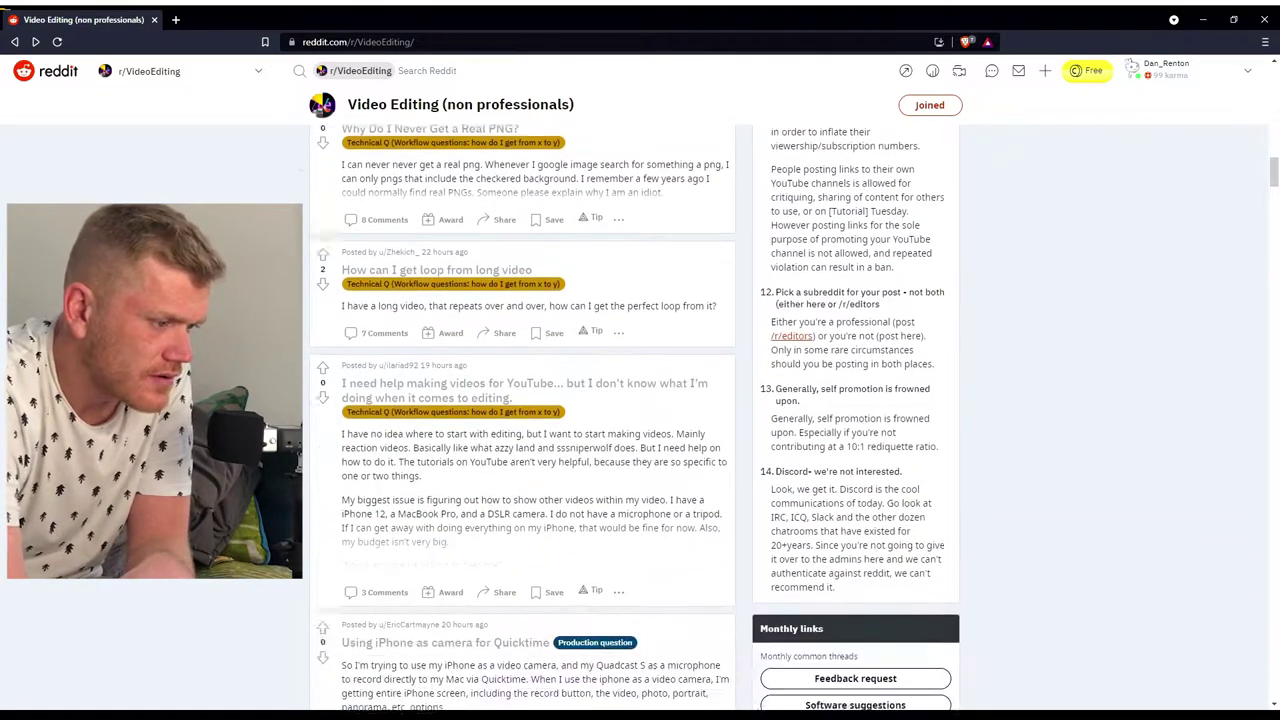
pyautogui.scroll(-10, 630, 400)
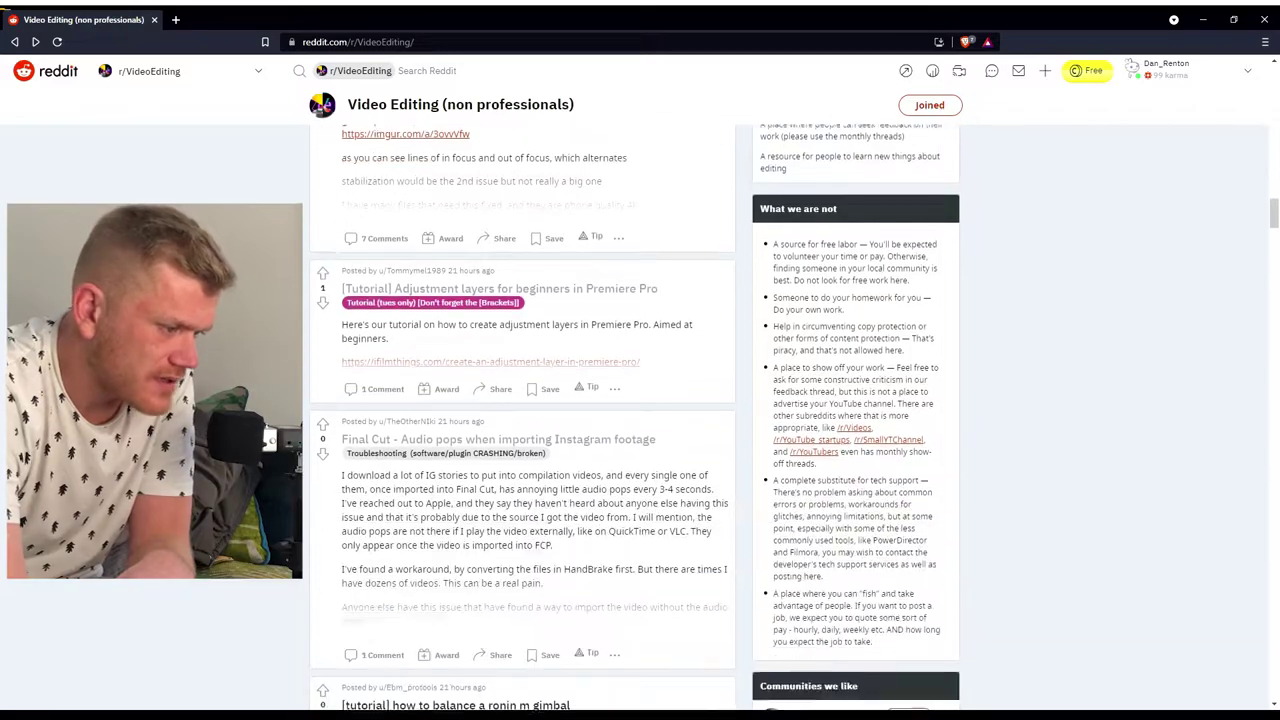
pyautogui.scroll(-5, 630, 400)
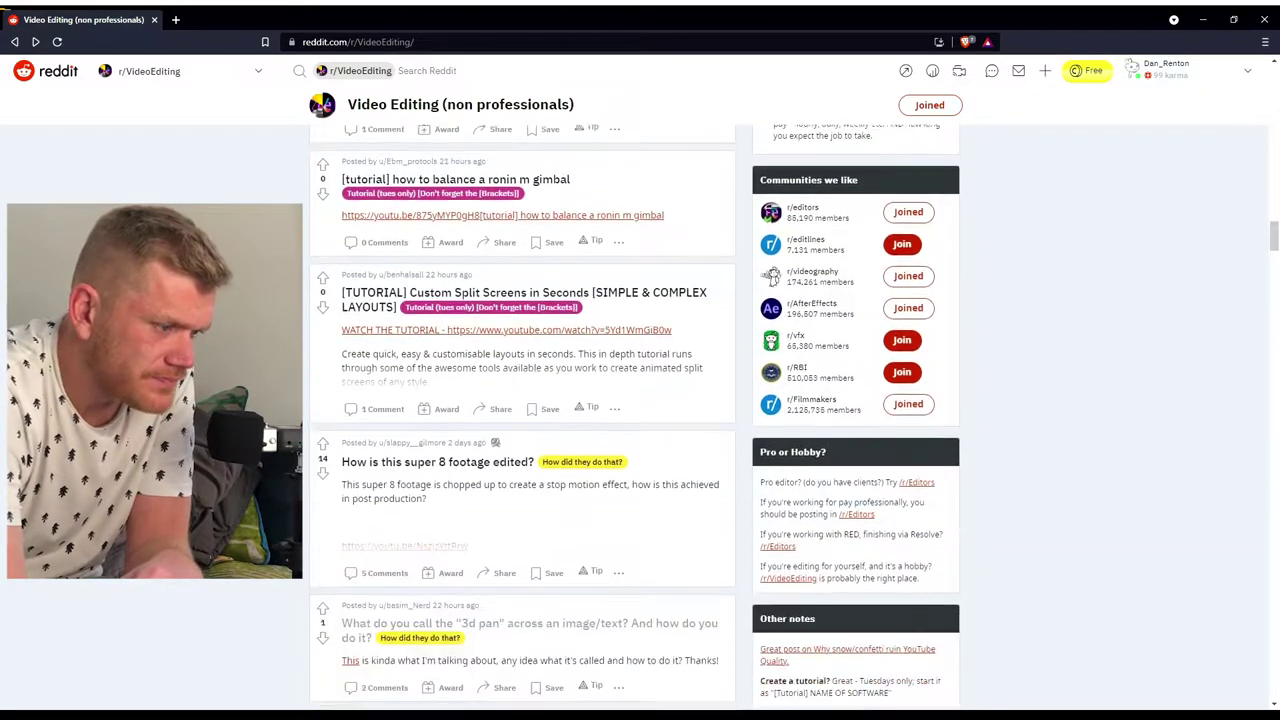
pyautogui.scroll(-3, 630, 400)
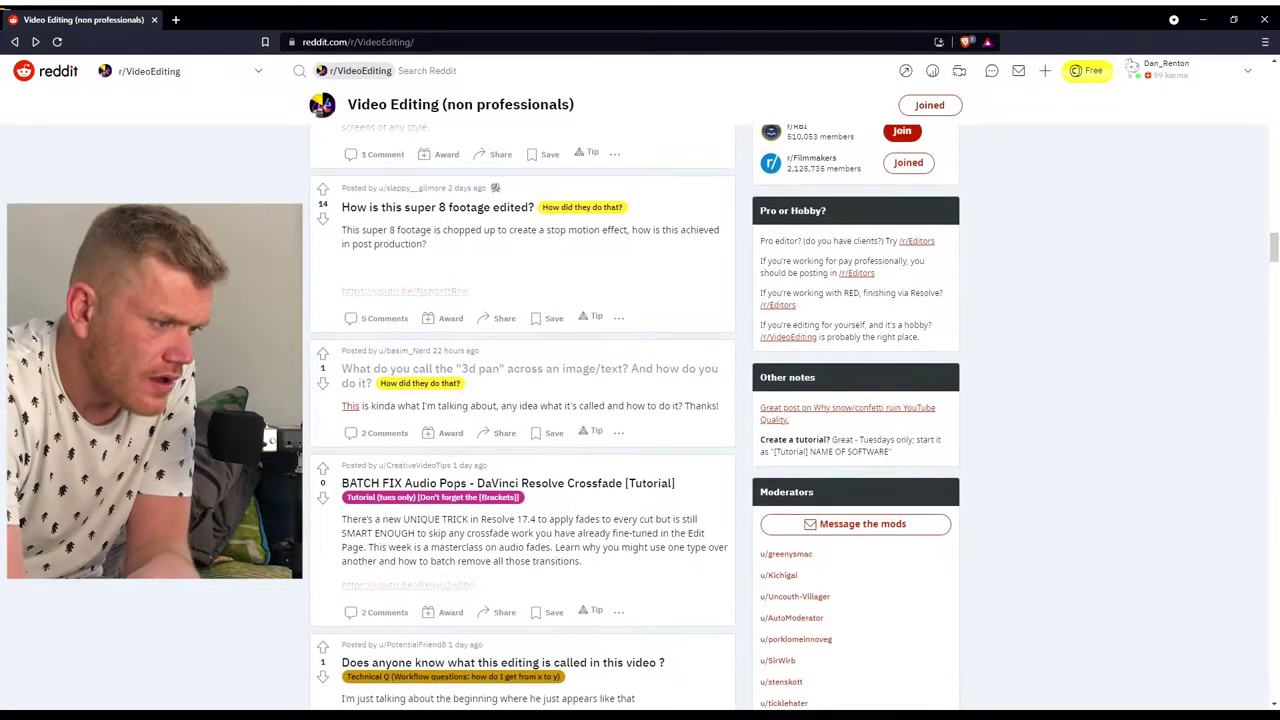
pyautogui.scroll(-1, 630, 400)
pyautogui.scroll(-1, 630, 400)
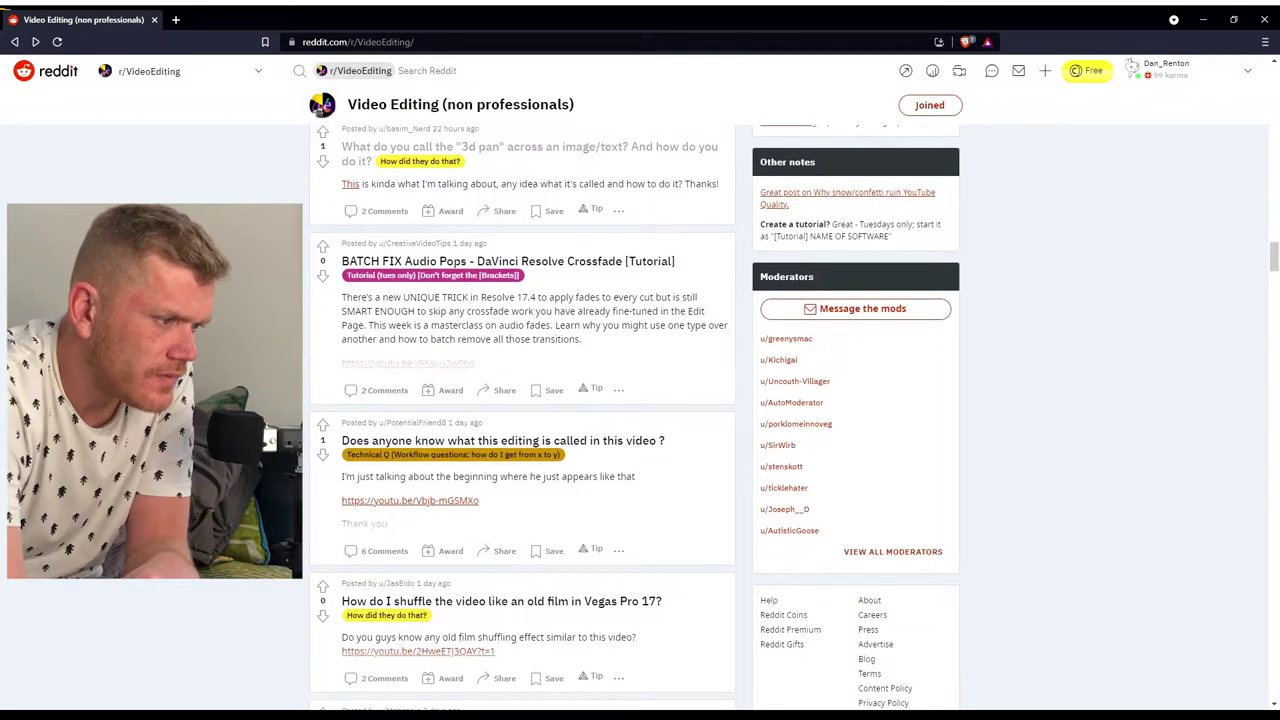
pyautogui.scroll(2, 630, 400)
pyautogui.scroll(2, 630, 400)
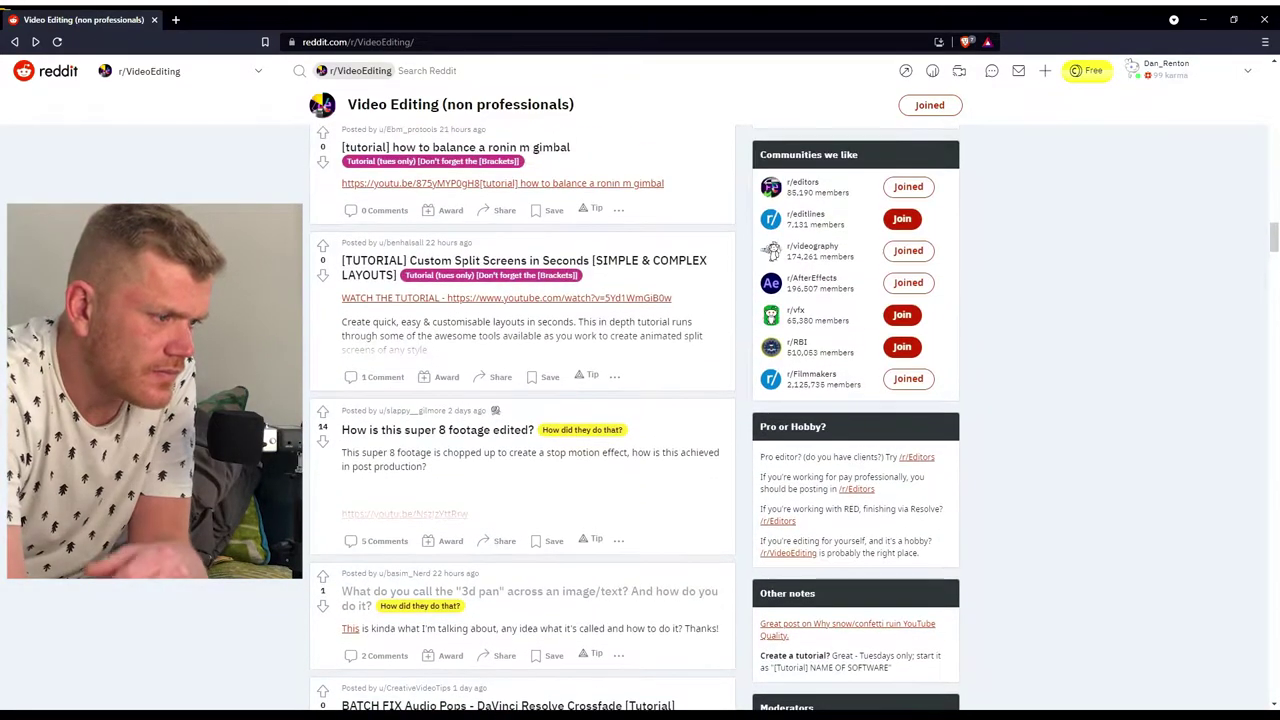
pyautogui.scroll(-2, 630, 400)
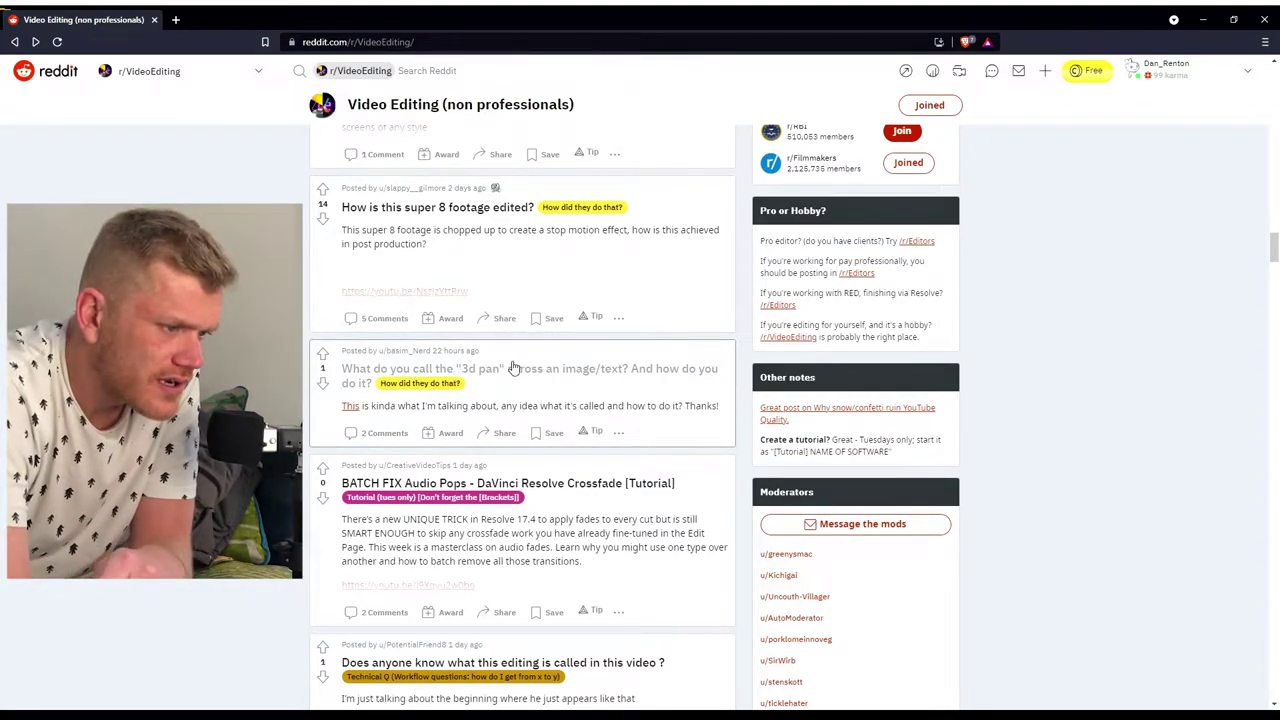
pyautogui.middleClick(568, 383)
# - Switch to the 3d pan post and open its linked 'This' example clip in a background tab
pyautogui.click(240, 20)
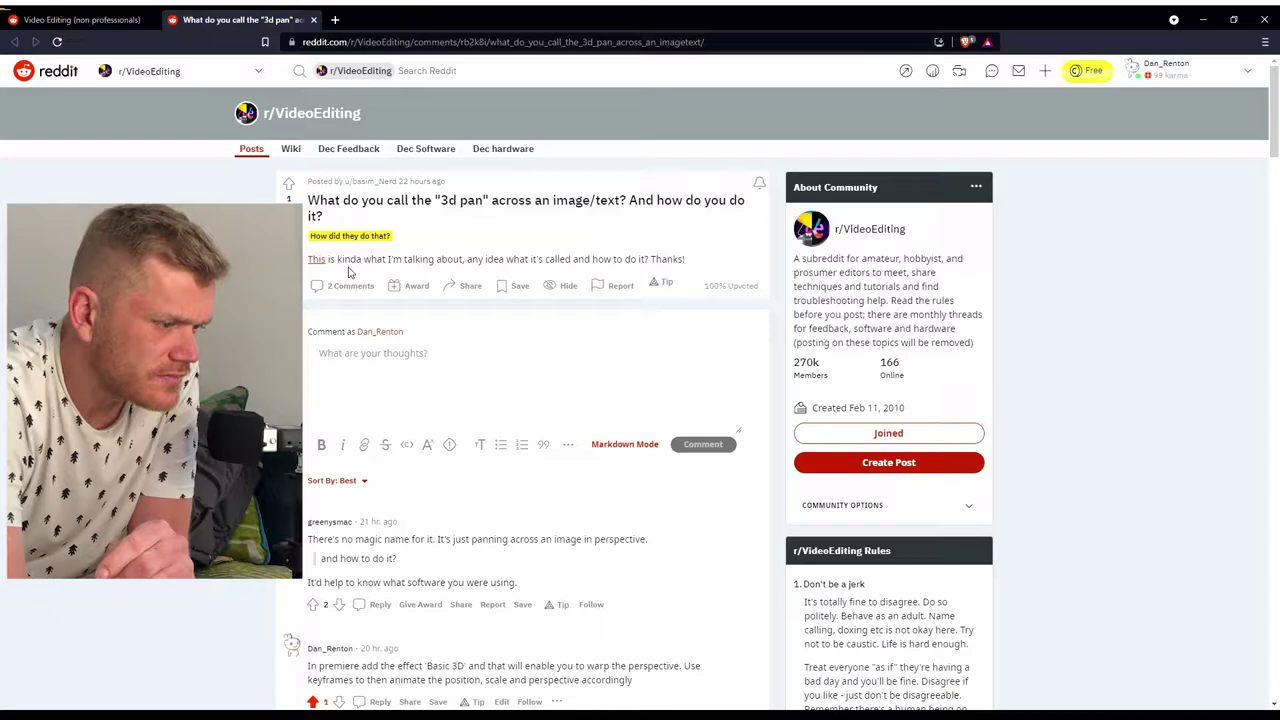
pyautogui.middleClick(316, 259)
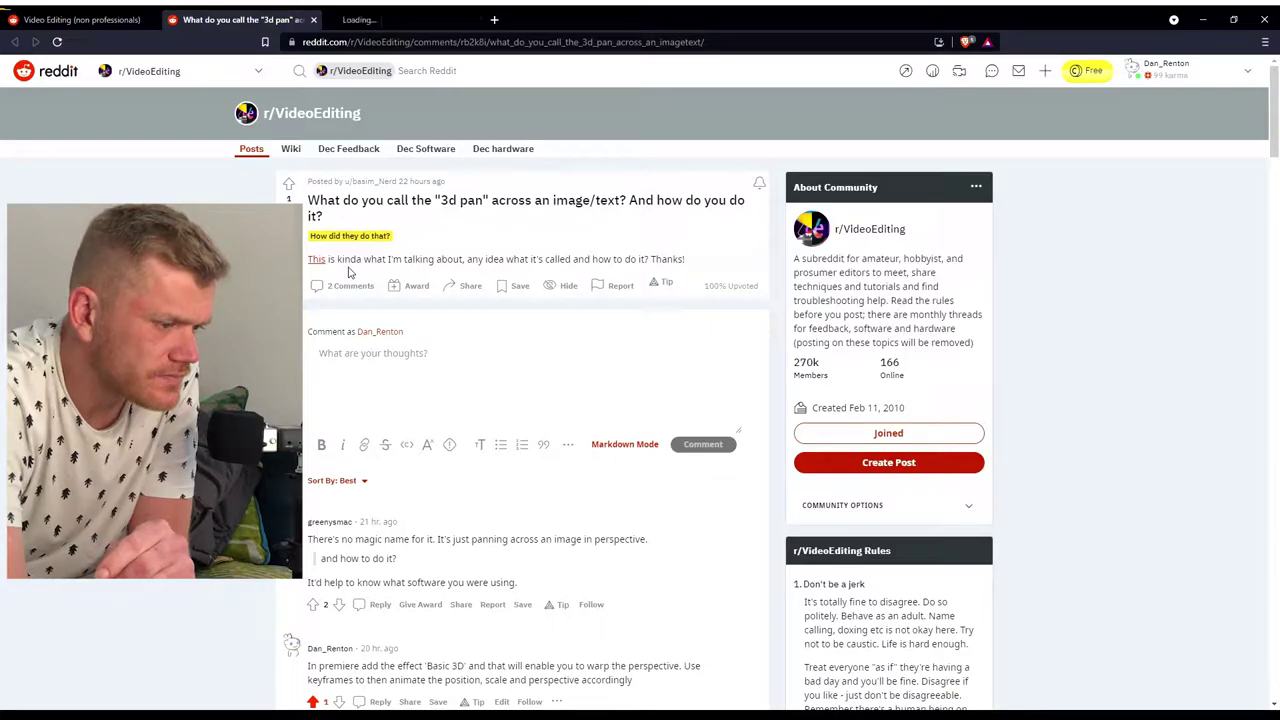
# - Watch the full 'text thing' video in theater mode, seeking near the start, then pause
pyautogui.click(395, 26)
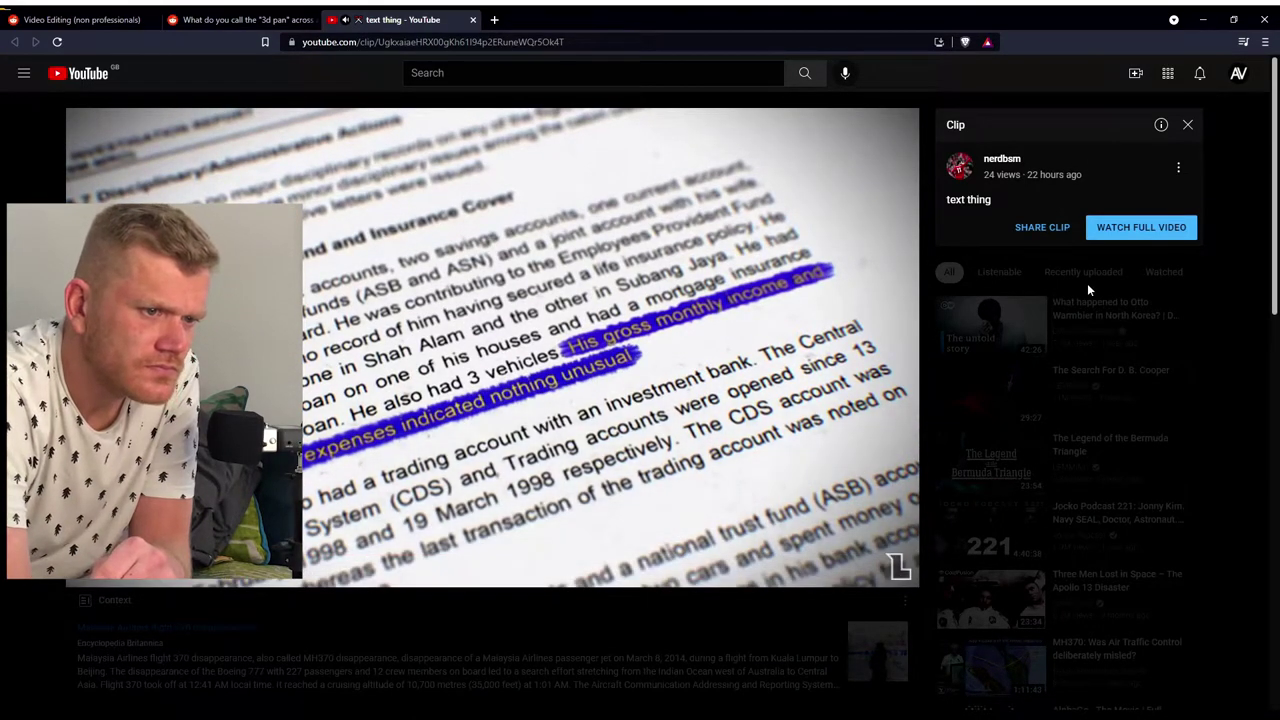
pyautogui.click(1187, 126)
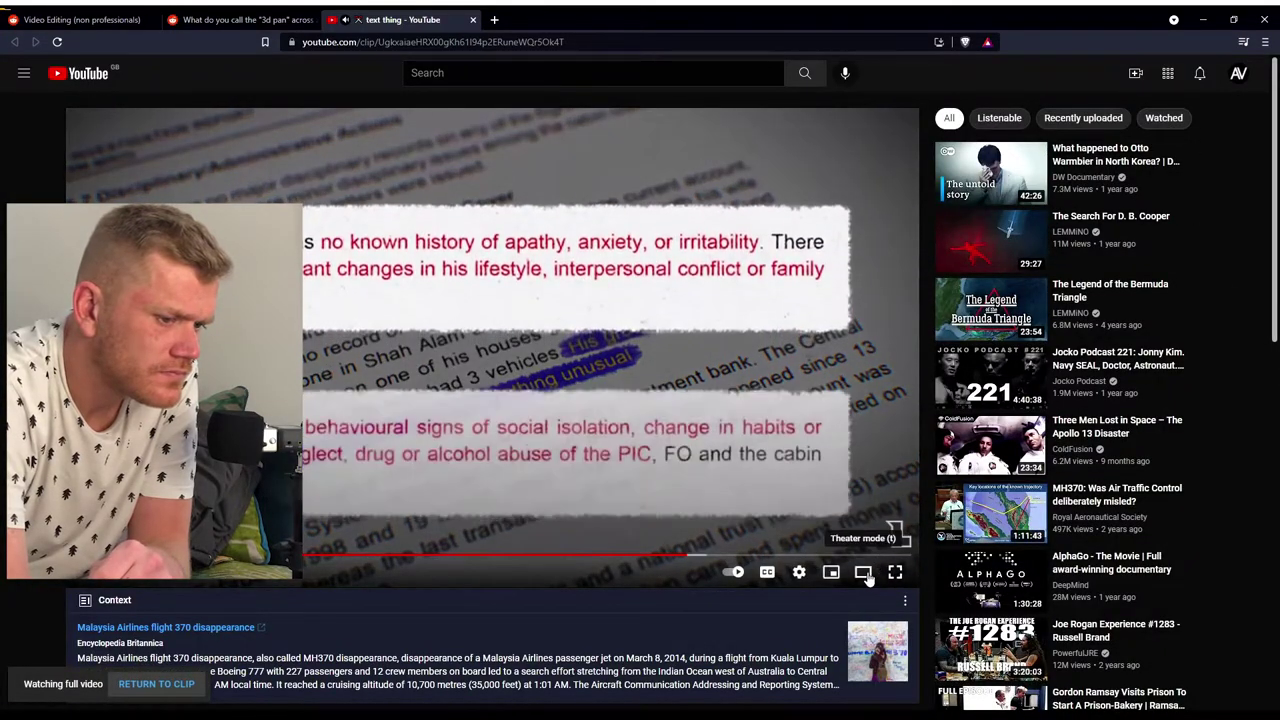
pyautogui.click(862, 571)
pyautogui.click(23, 604)
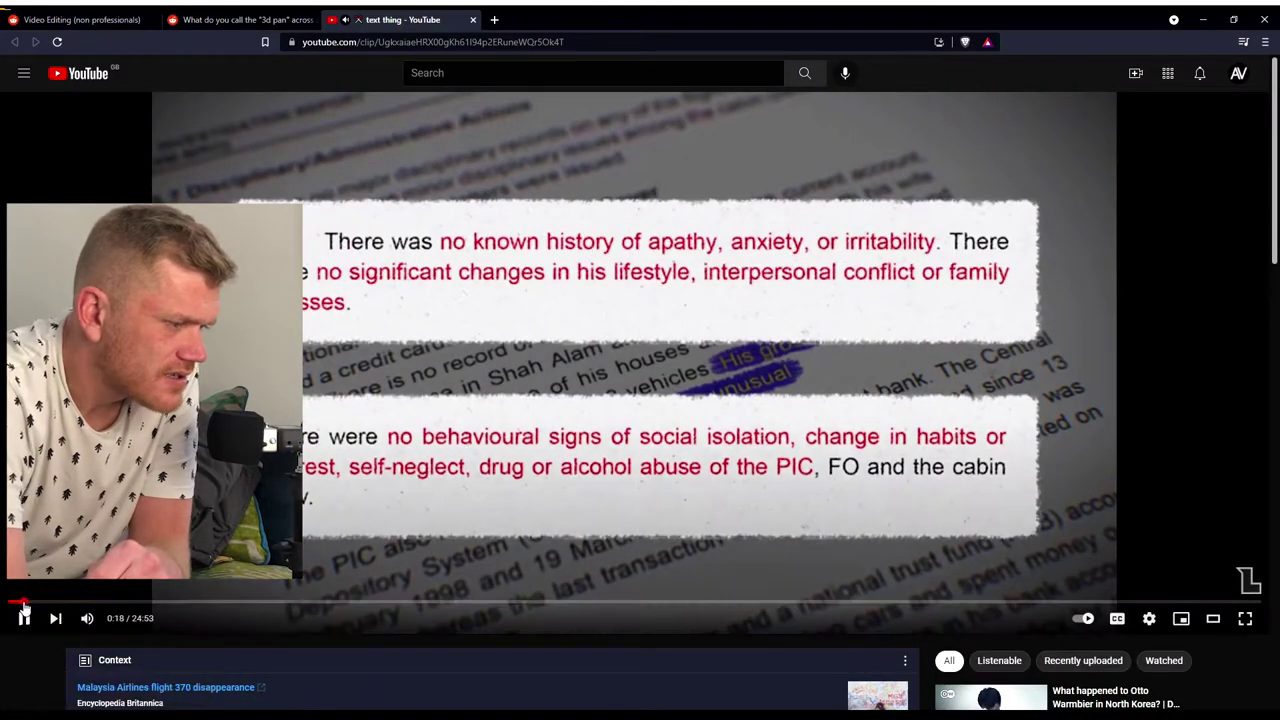
pyautogui.click(24, 618)
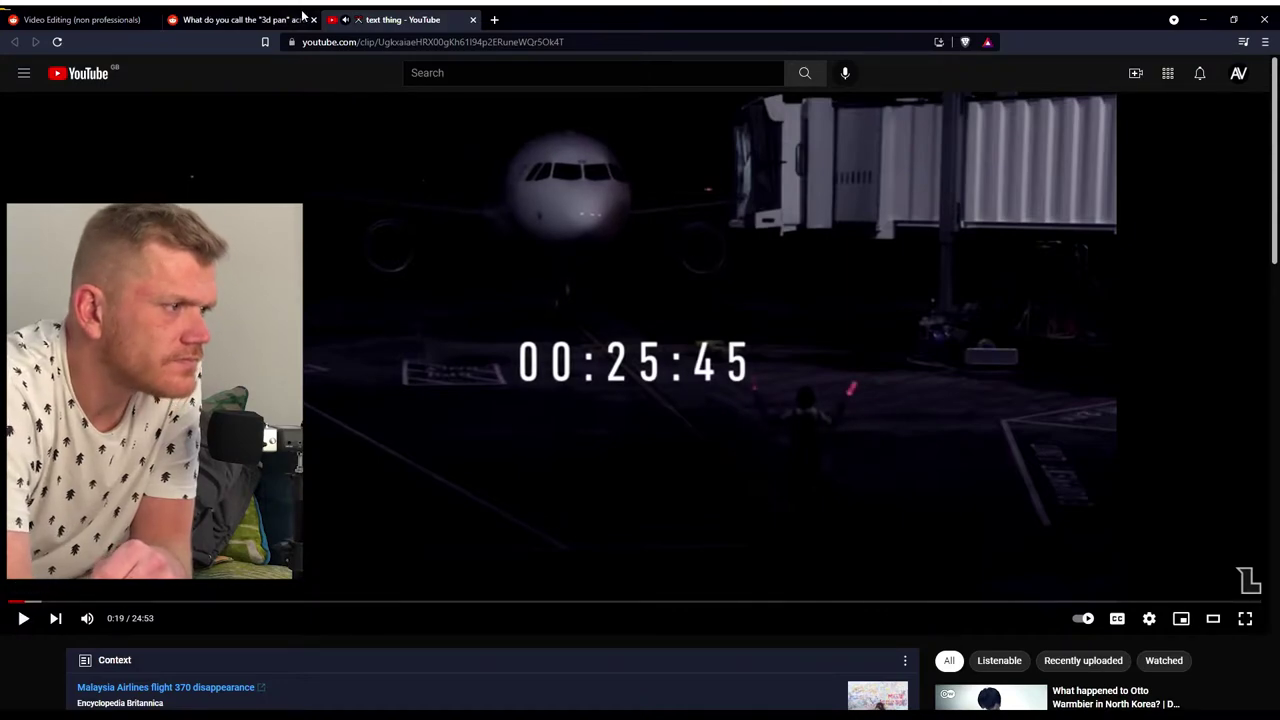
# - Reopen the post's example clip, close the duplicate tab, pause playback, and return to Reddit
pyautogui.click(245, 19)
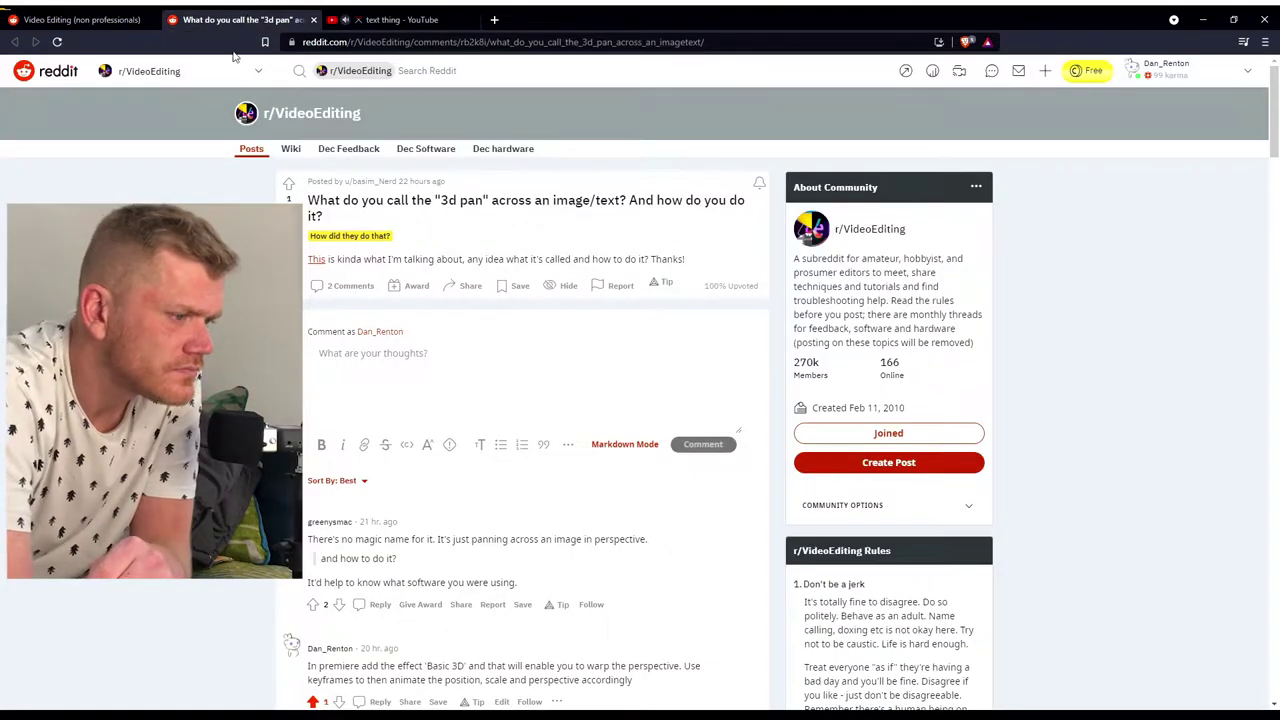
pyautogui.click(315, 259)
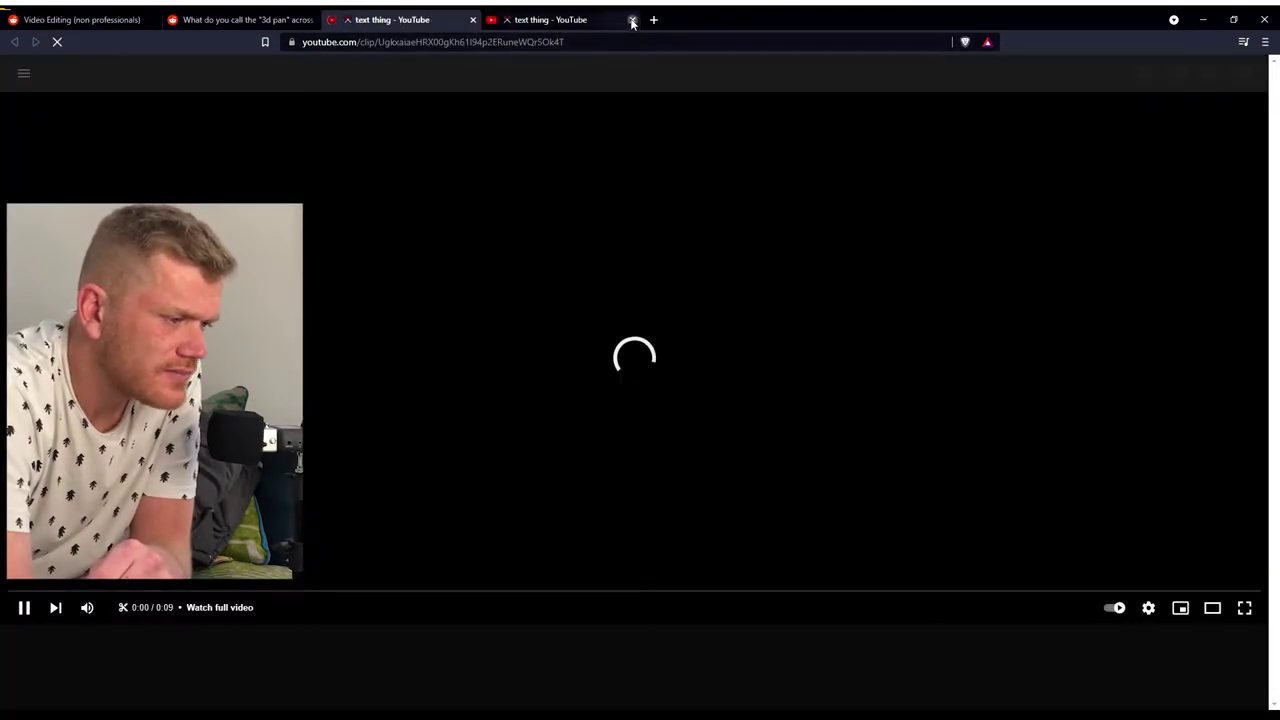
pyautogui.click(632, 20)
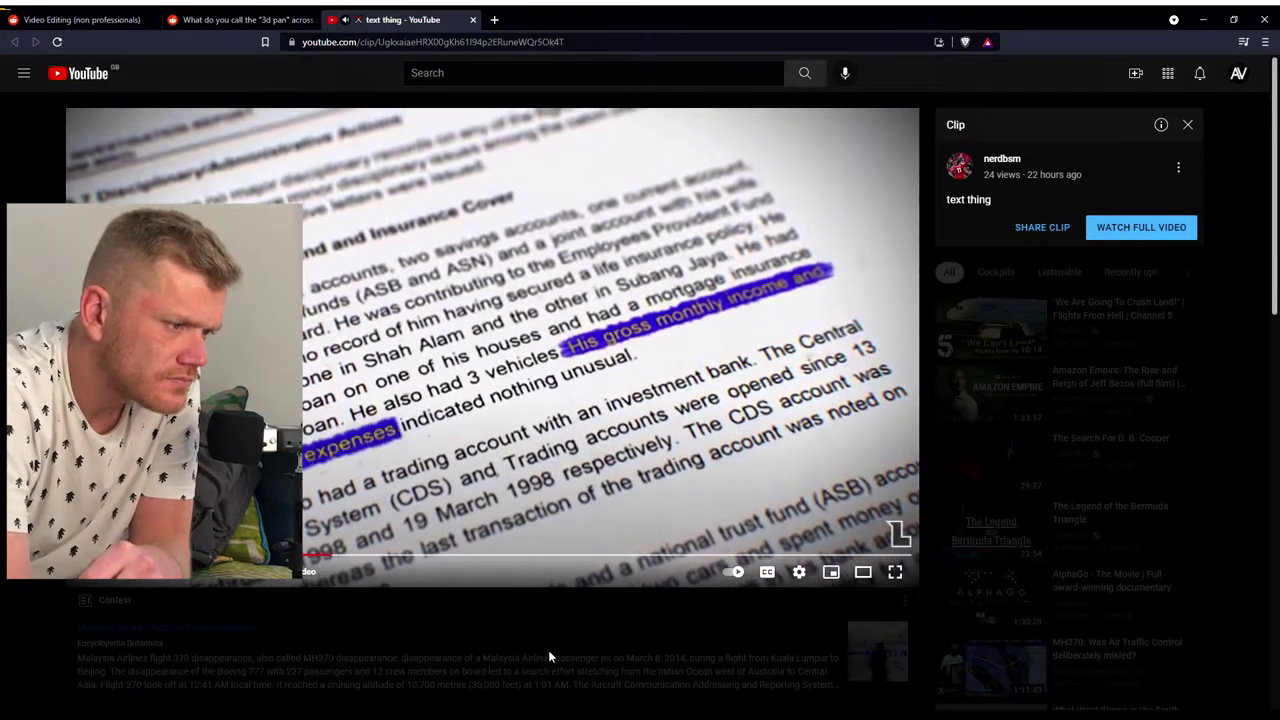
pyautogui.click(572, 440)
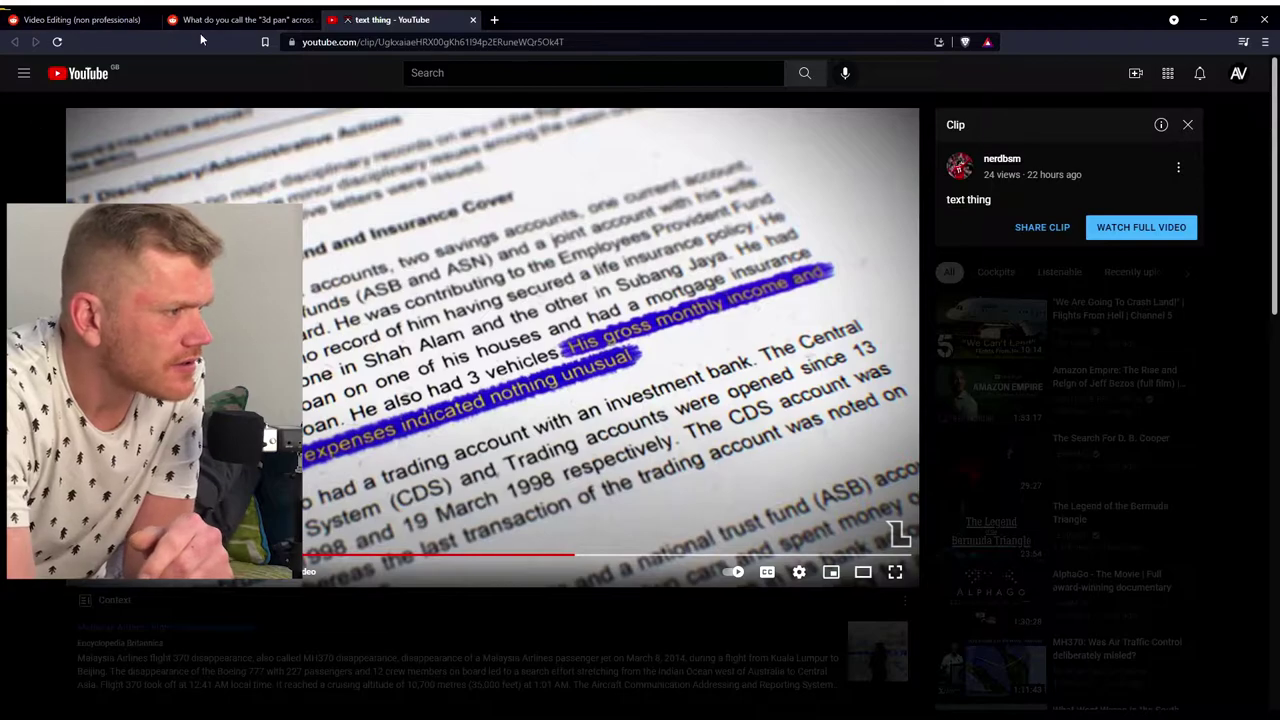
pyautogui.click(232, 19)
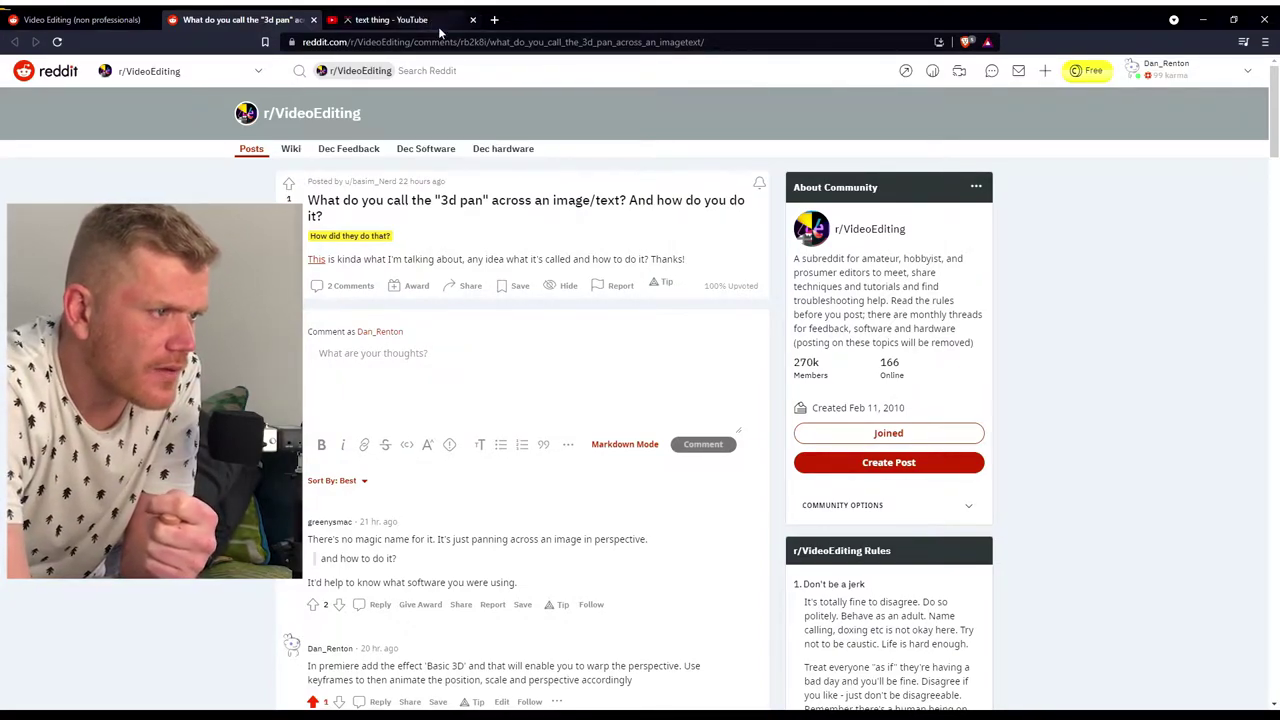
# - Close the 'text thing' YouTube tab and open a new blank tab
pyautogui.click(471, 19)
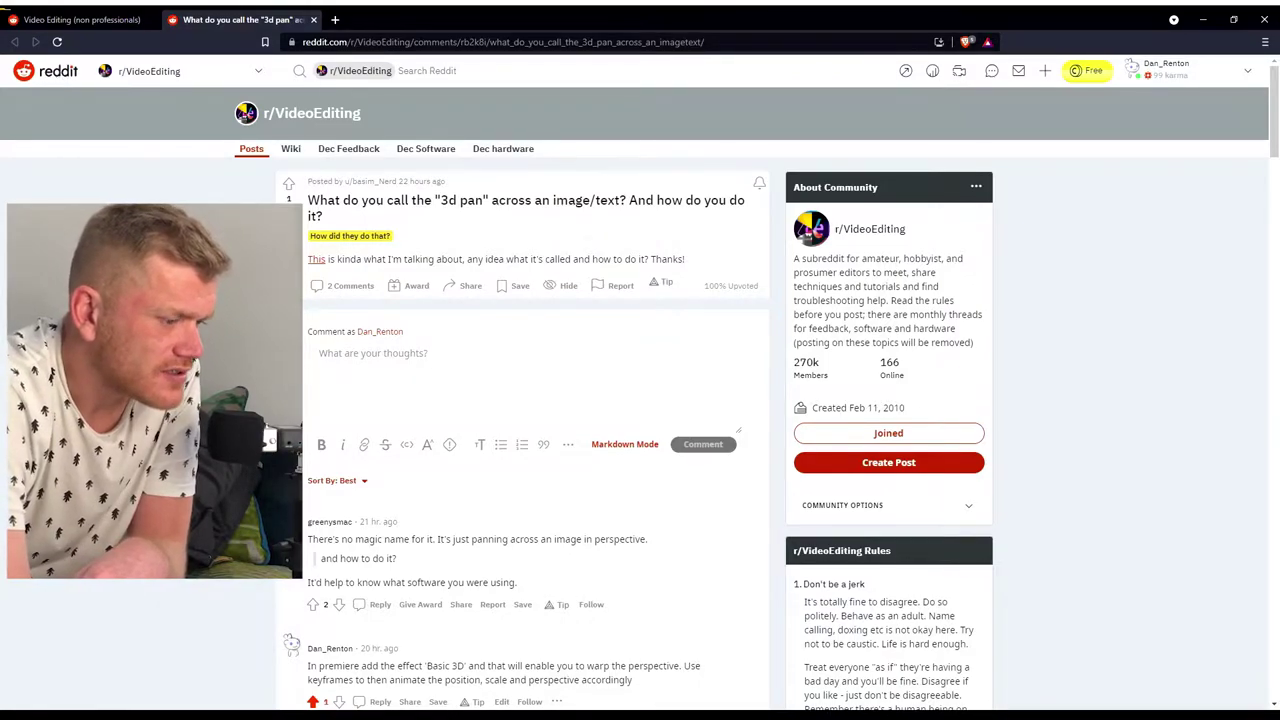
pyautogui.click(335, 19)
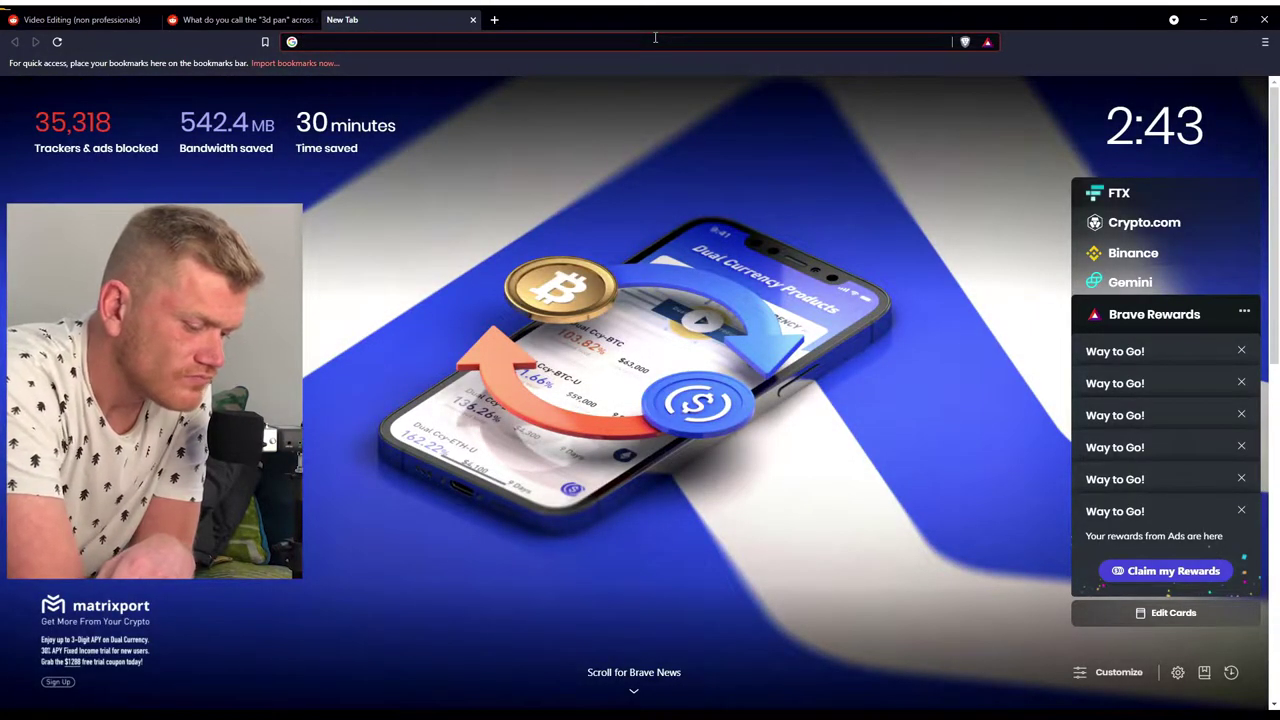
# - Search Google for 'text document' and show the image results
pyautogui.write('t')
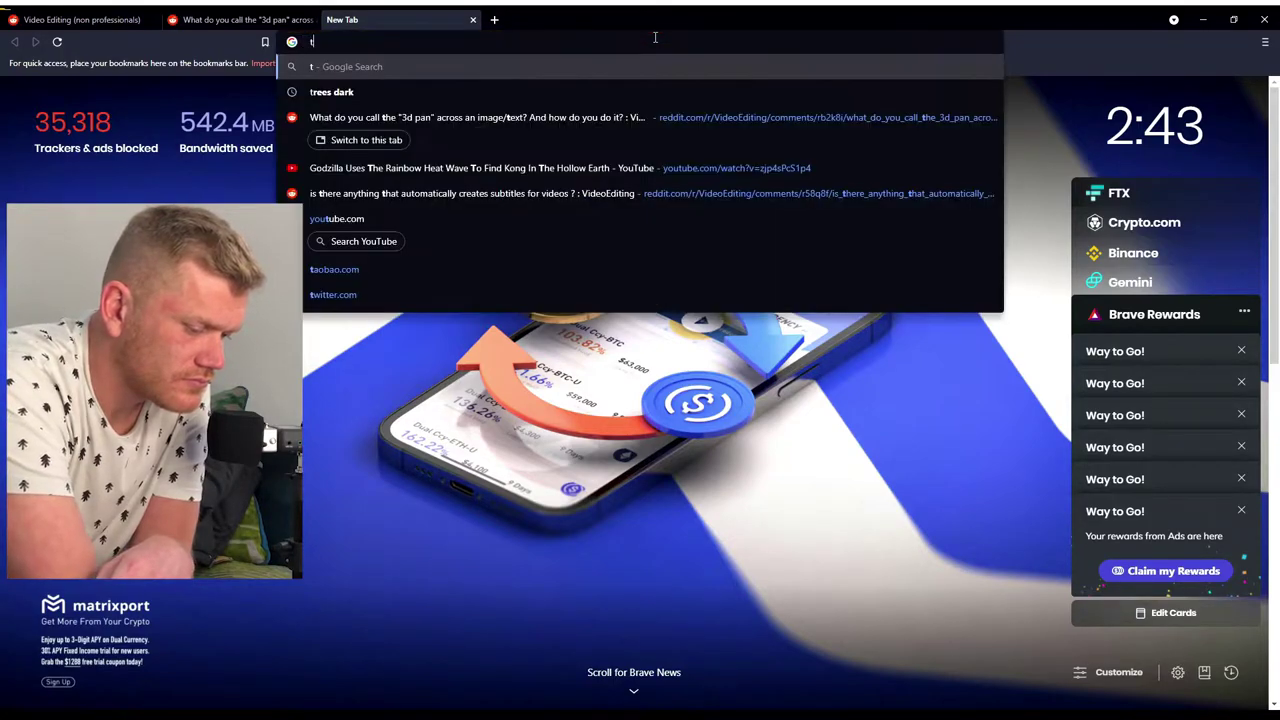
pyautogui.write('ext do')
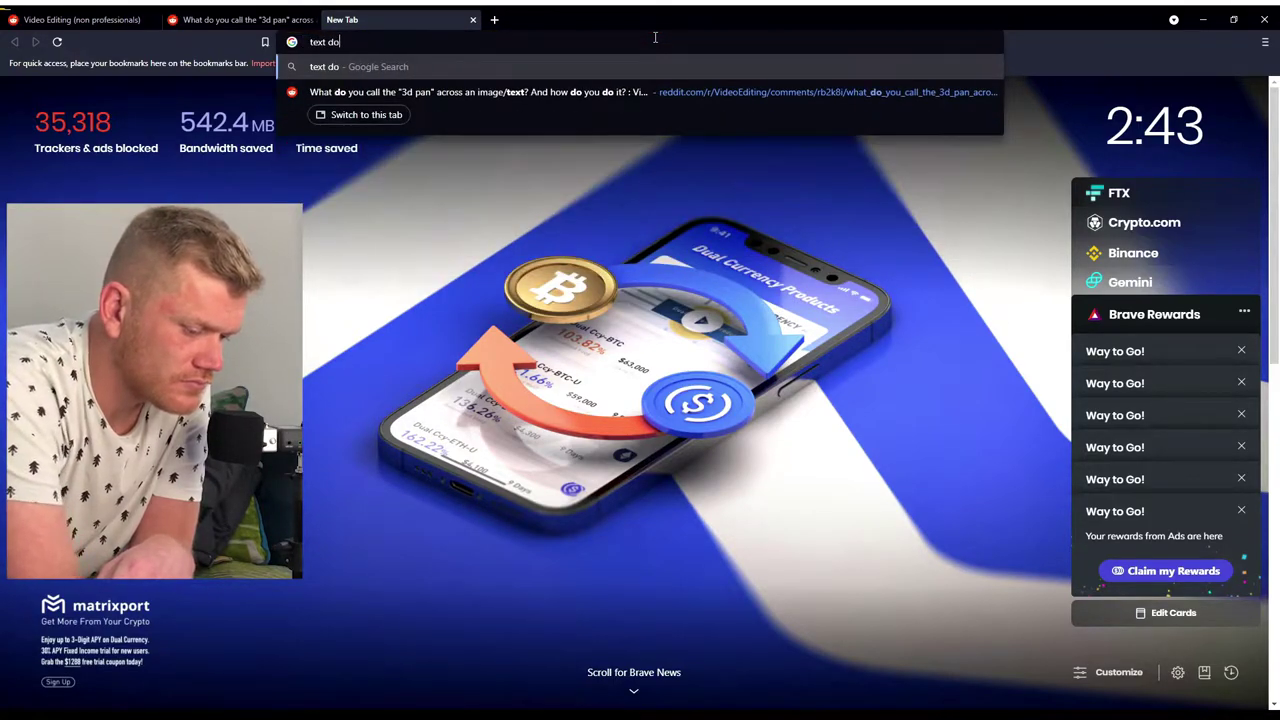
pyautogui.write('cument')
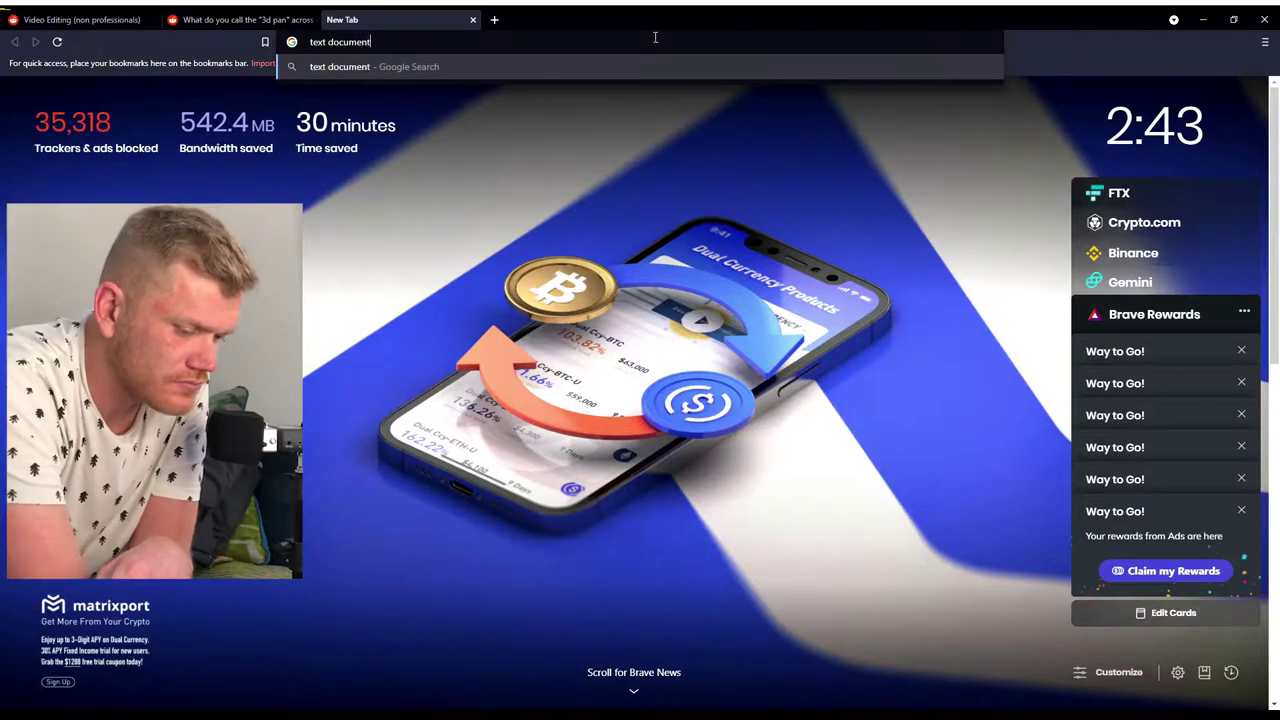
pyautogui.press('Return')
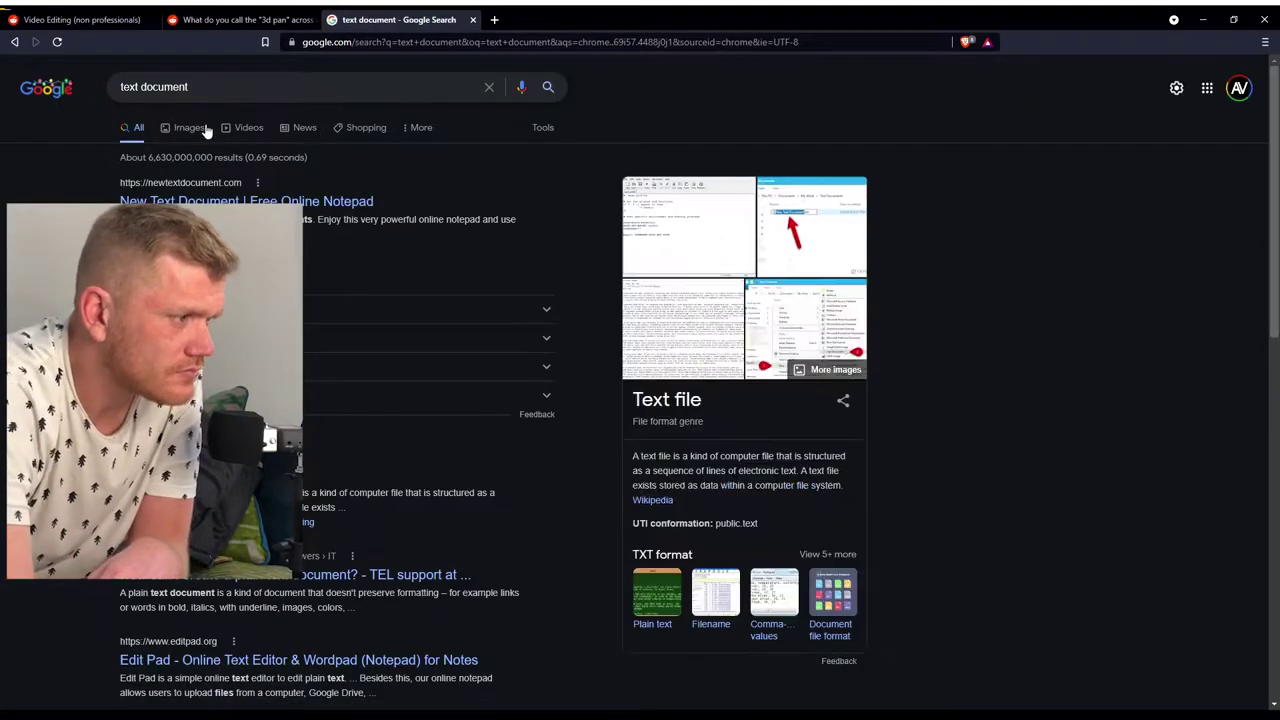
pyautogui.click(196, 129)
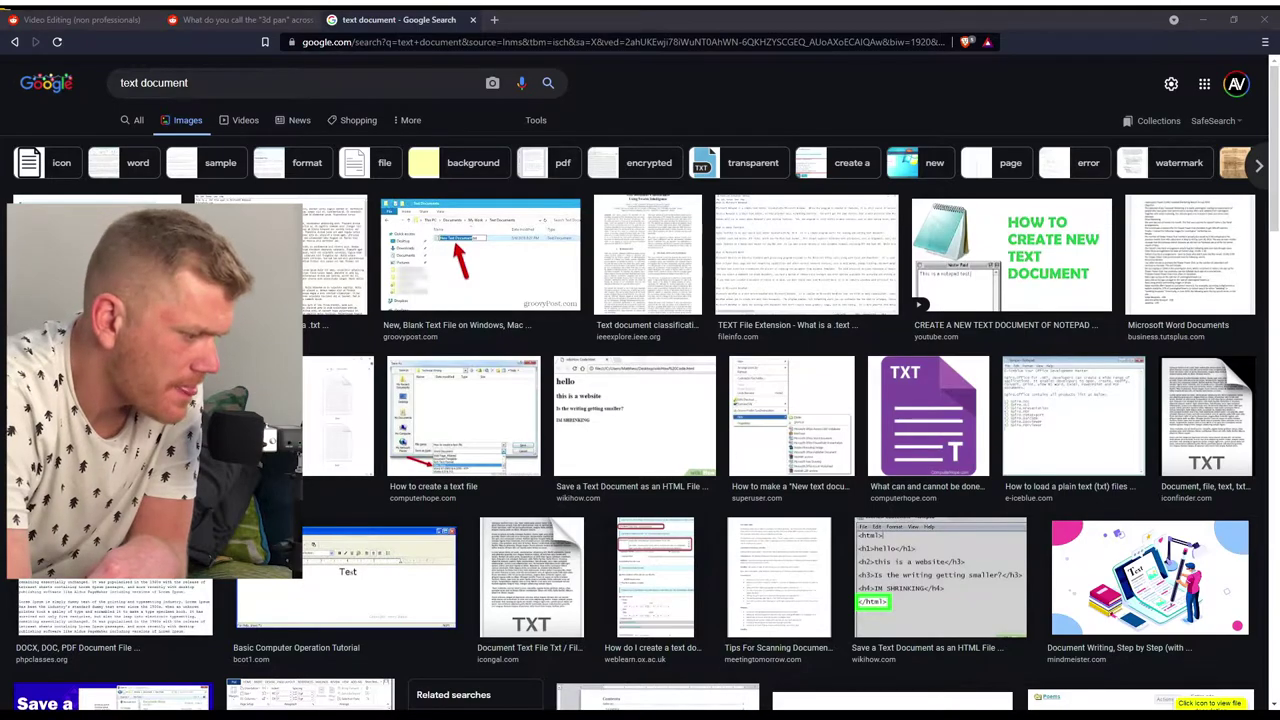
# - Preview the 'Text document classification' result and open its full-size image in a new tab
pyautogui.click(645, 270)
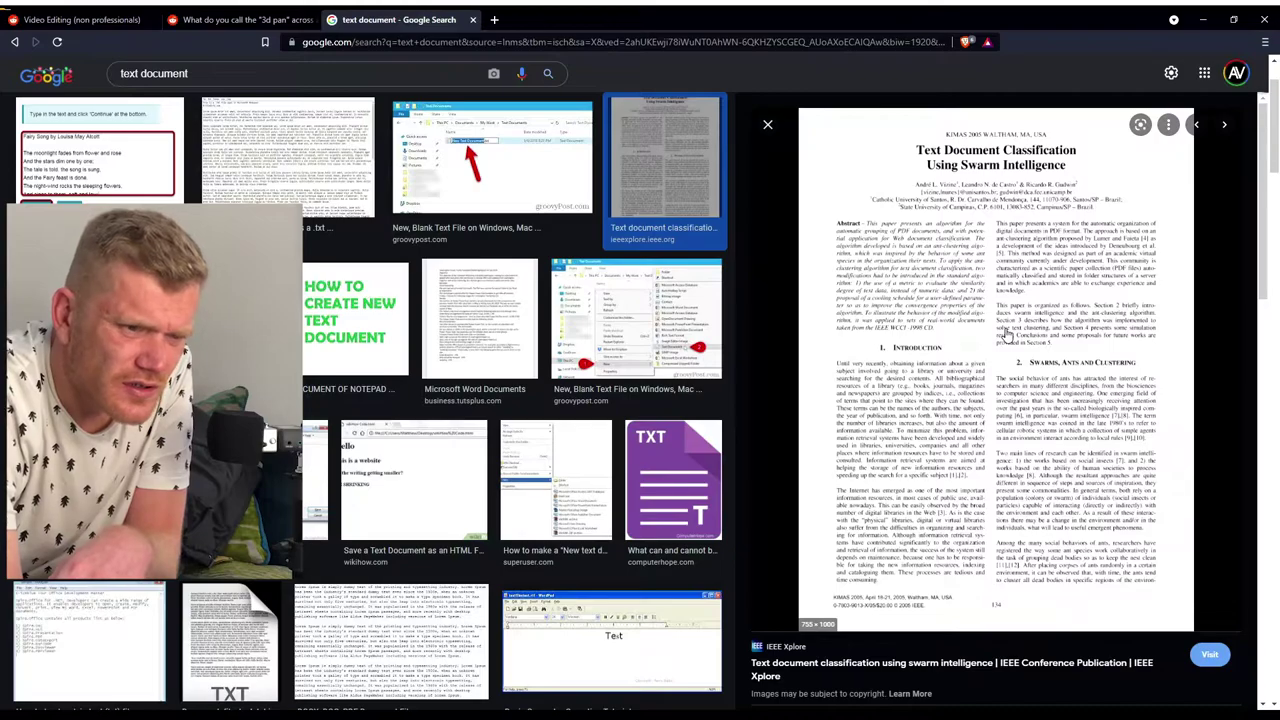
pyautogui.scroll(-3, 470, 315)
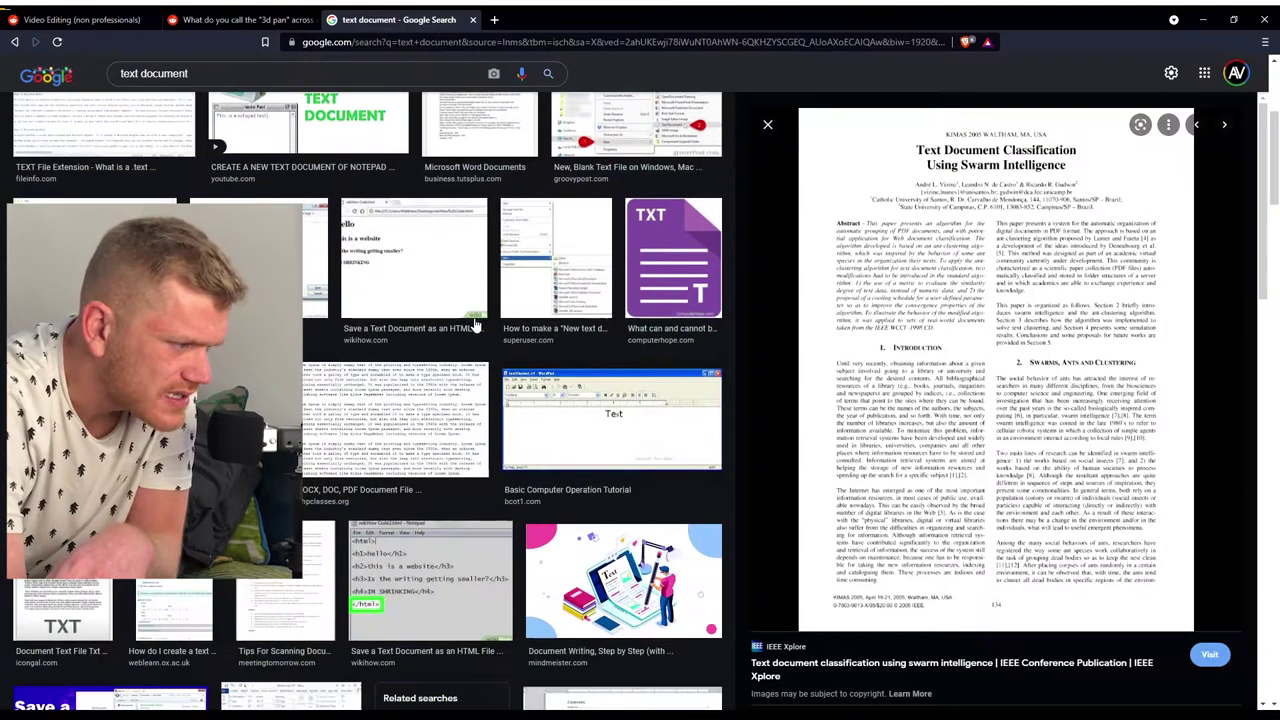
pyautogui.scroll(-6, 475, 323)
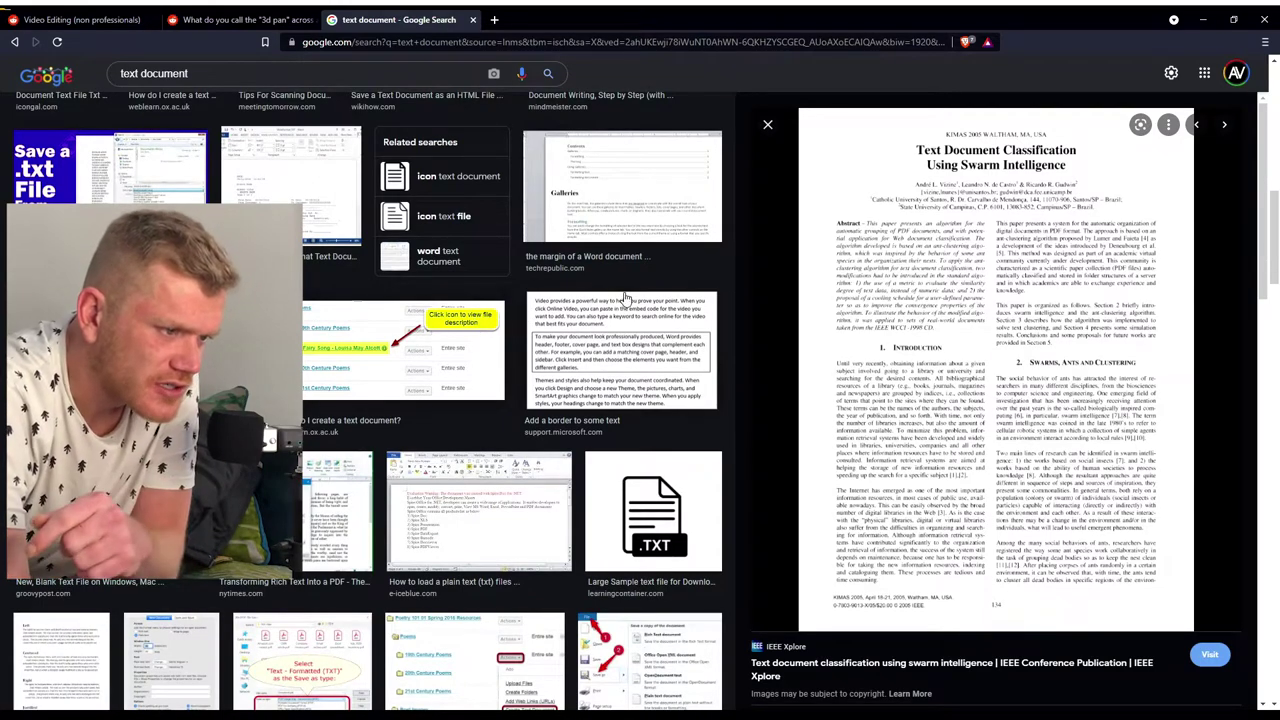
pyautogui.scroll(-3, 612, 316)
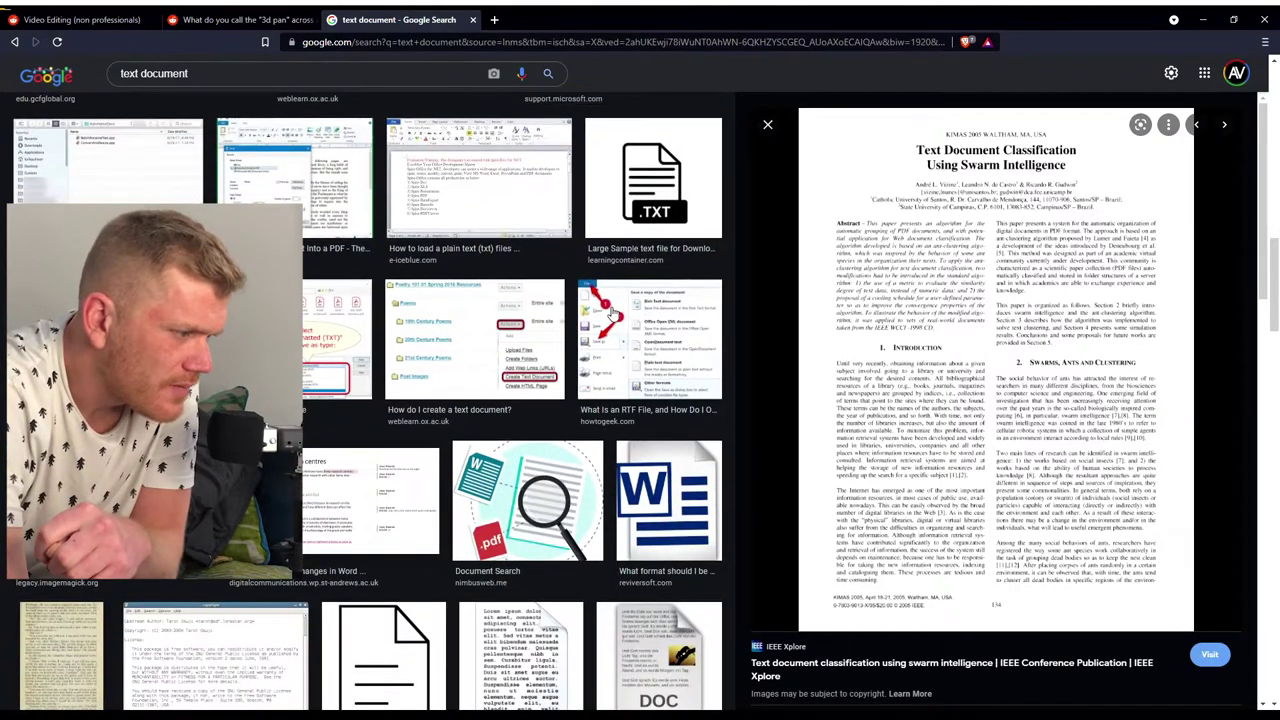
pyautogui.scroll(-1, 612, 316)
pyautogui.scroll(-5, 612, 313)
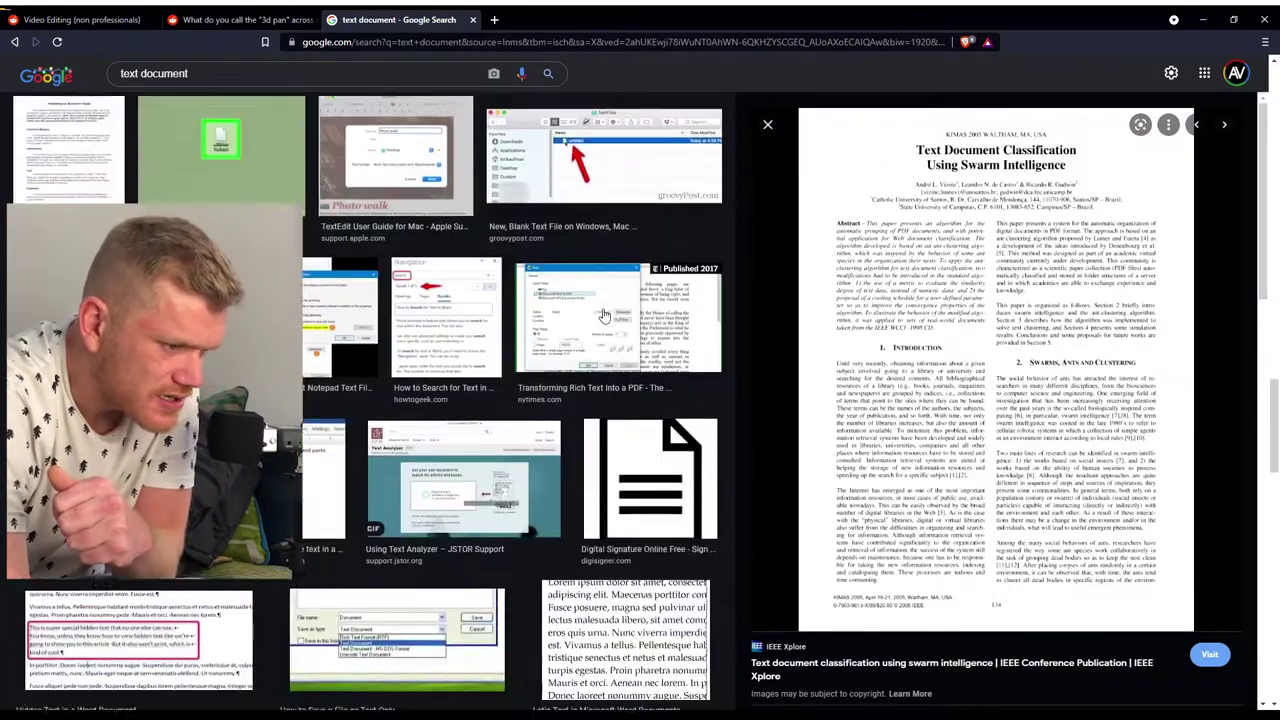
pyautogui.scroll(-4, 603, 315)
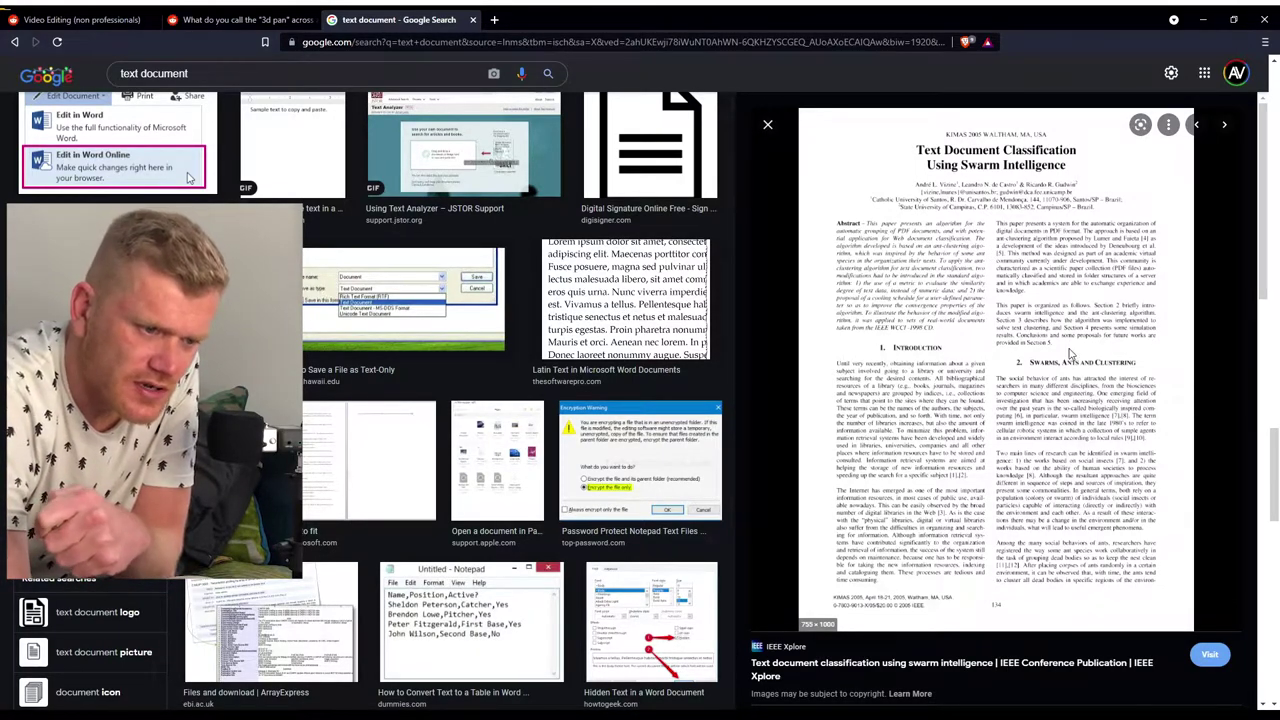
pyautogui.click(1066, 412)
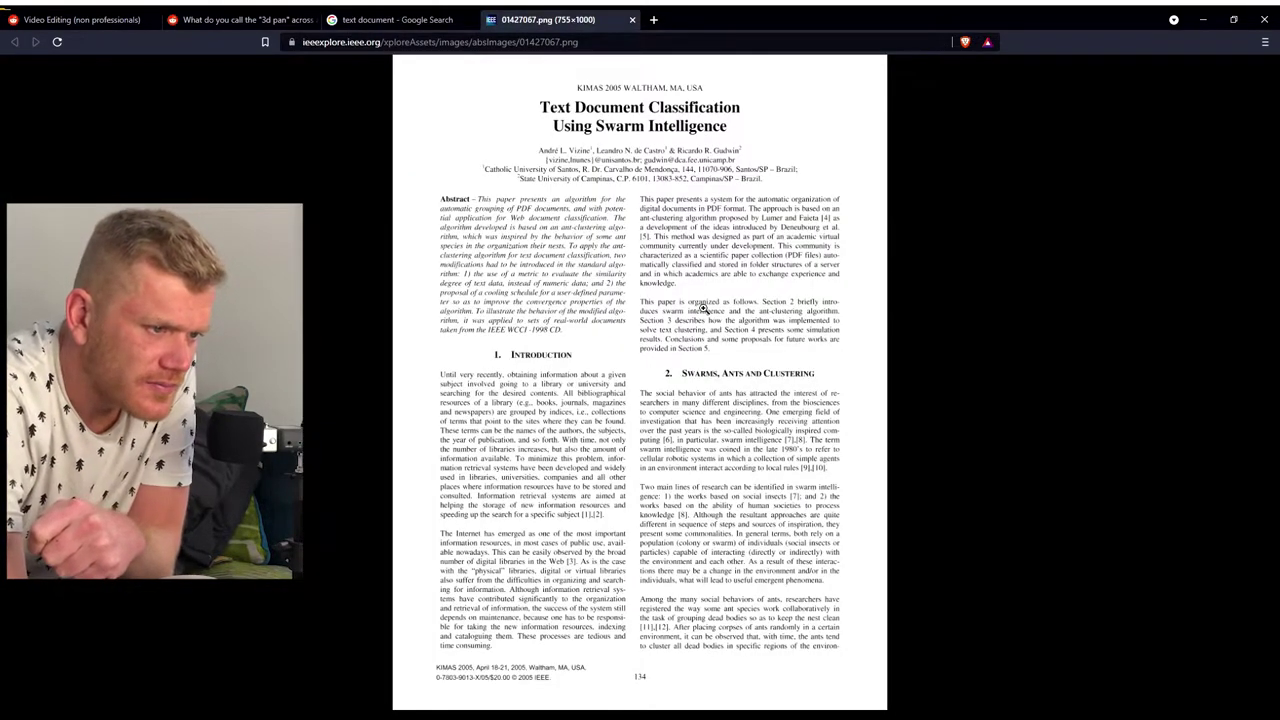
# - View the paper image at full size, save it as 'text doc.png', and open the download's options
pyautogui.click(704, 310)
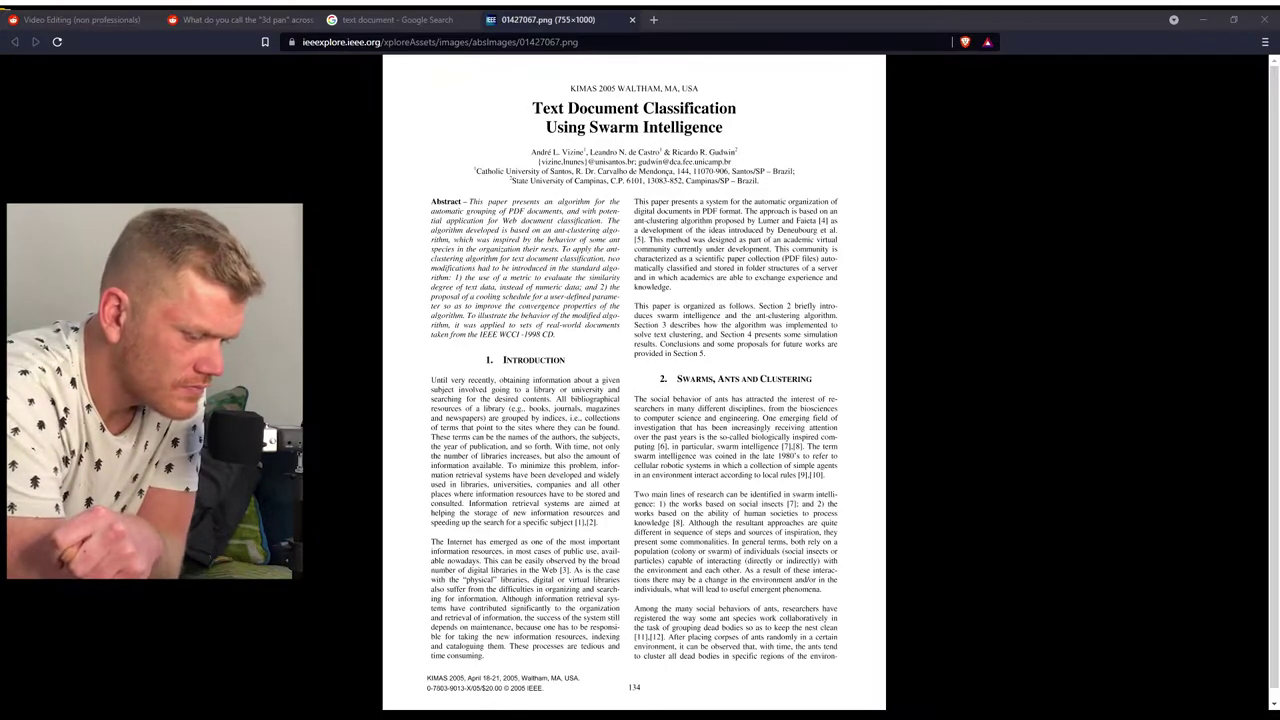
pyautogui.press('Return')
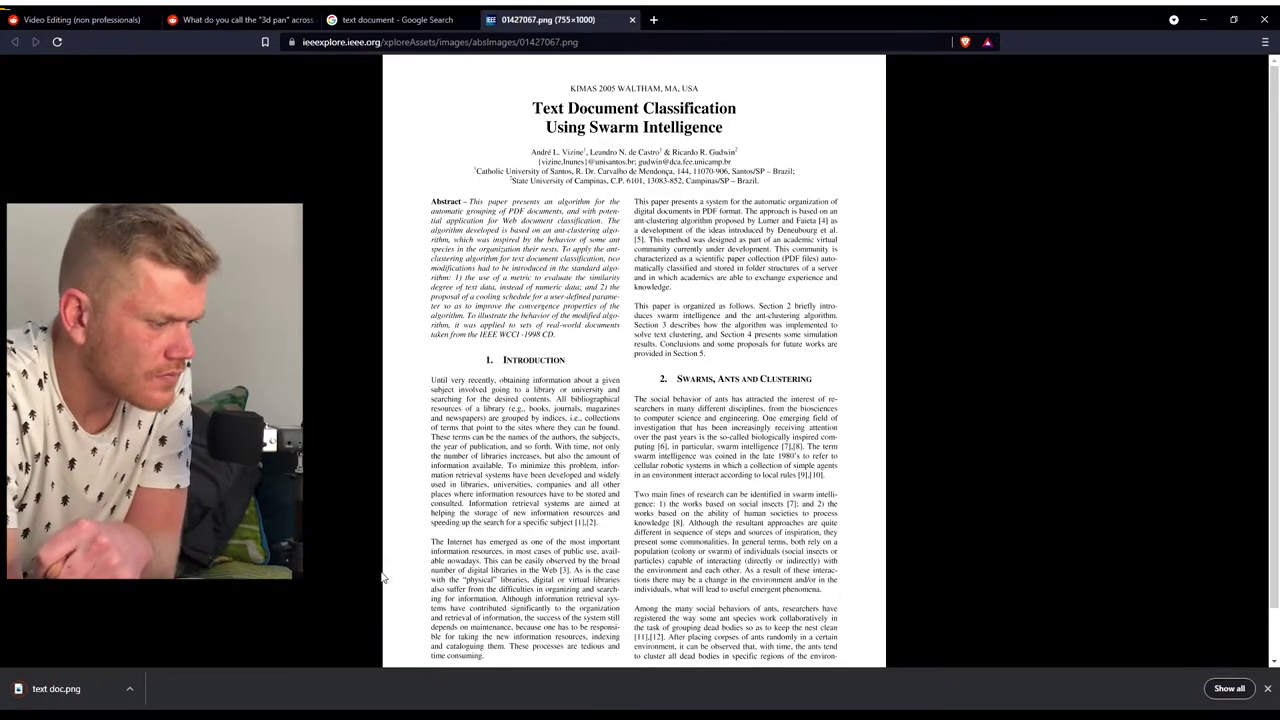
pyautogui.click(141, 688)
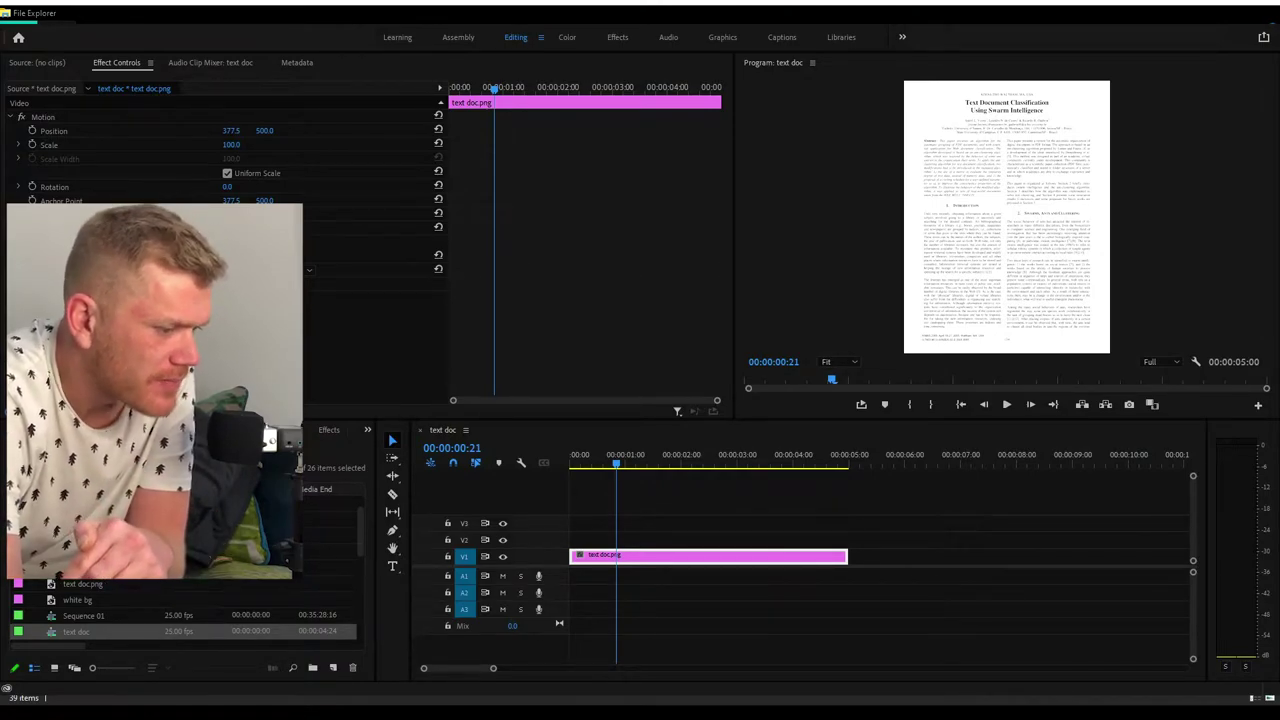
# - Scrub the text doc.png clip in the text doc sequence to its end and back
pyautogui.click(476, 621)
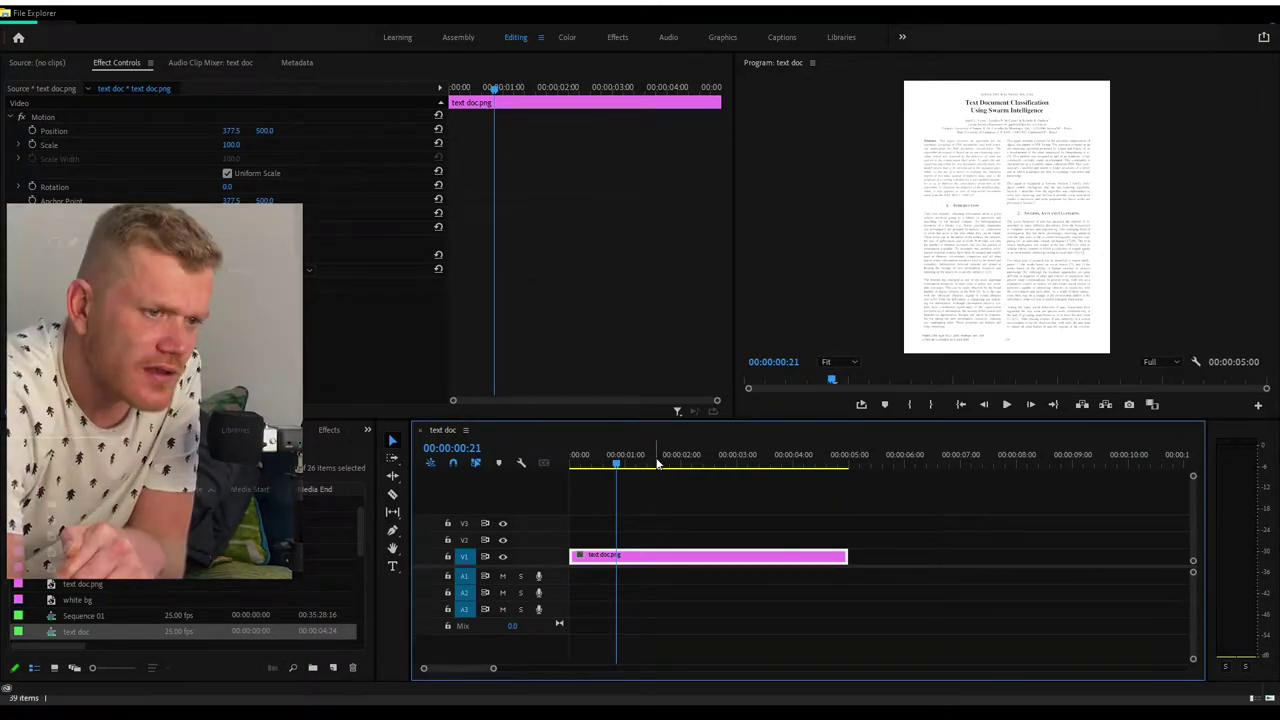
pyautogui.click(622, 466)
pyautogui.moveTo(625, 470); pyautogui.dragTo(573, 485)
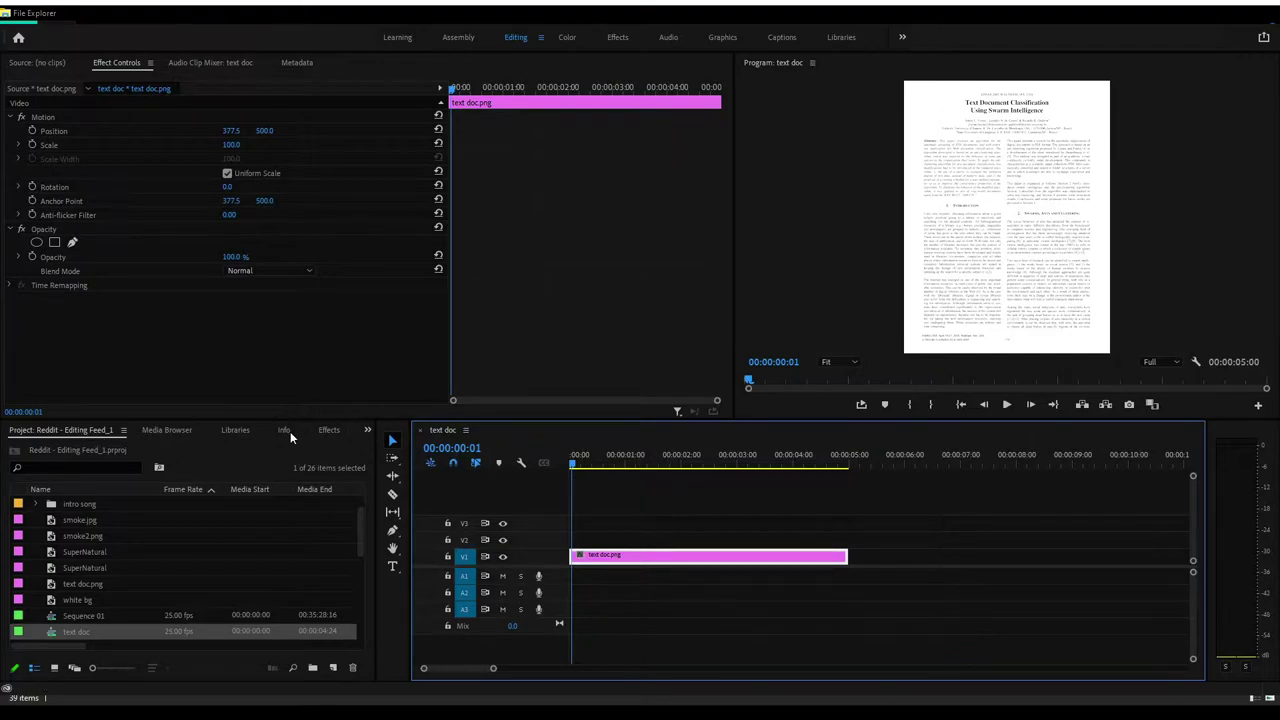
# - Search the Effects panel for 'basic' and drag Basic 3D onto the text doc.png clip
pyautogui.click(328, 430)
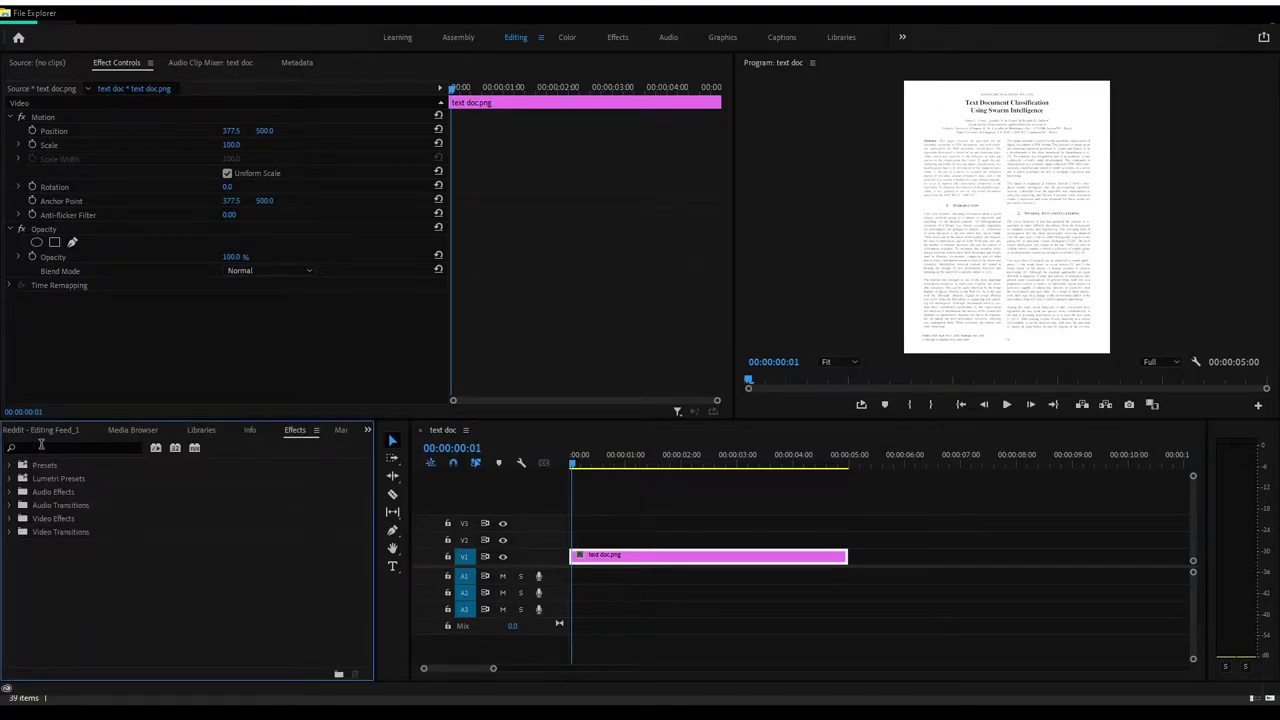
pyautogui.click(70, 447)
pyautogui.write('basic')
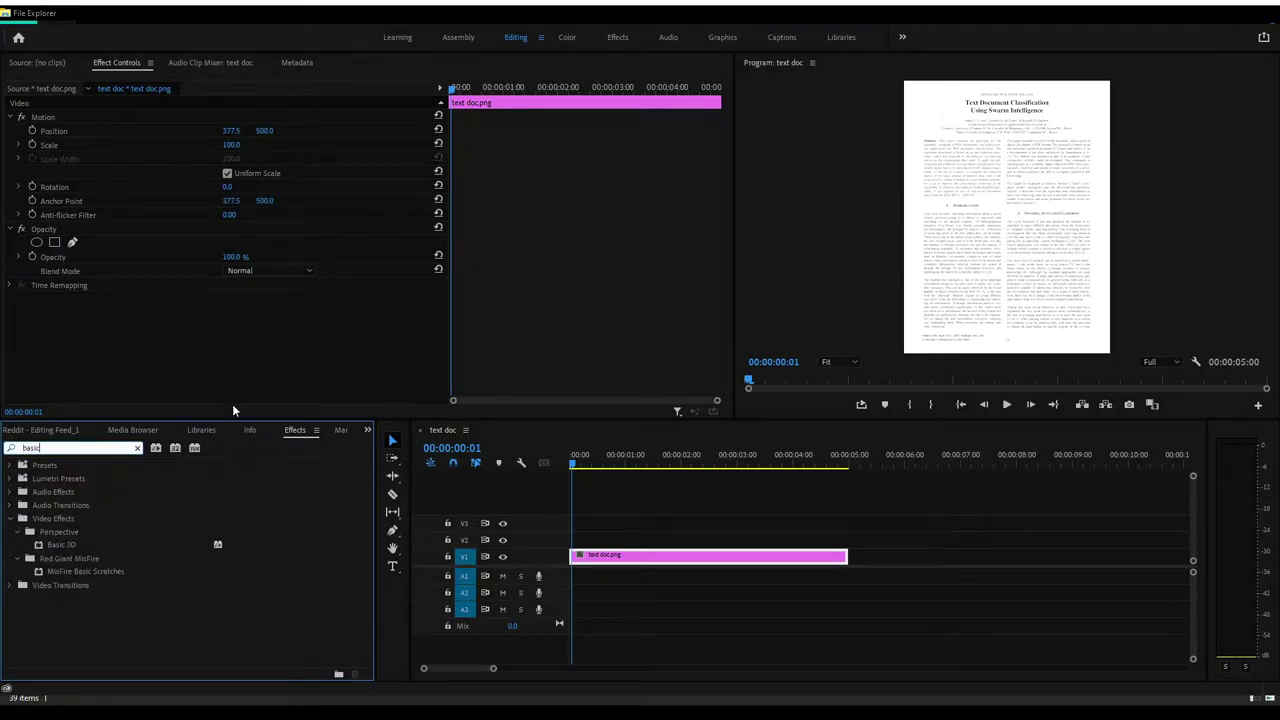
pyautogui.moveTo(60, 548); pyautogui.dragTo(691, 566)
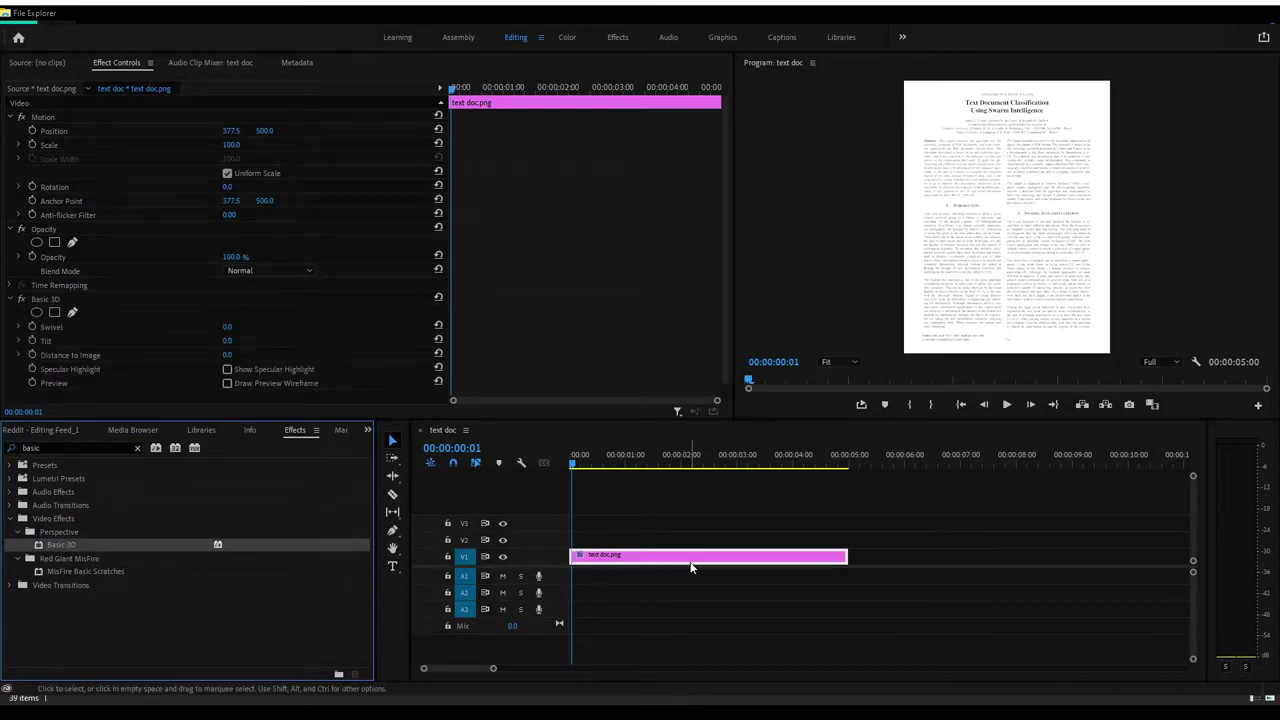
pyautogui.scroll(-1, 539, 244)
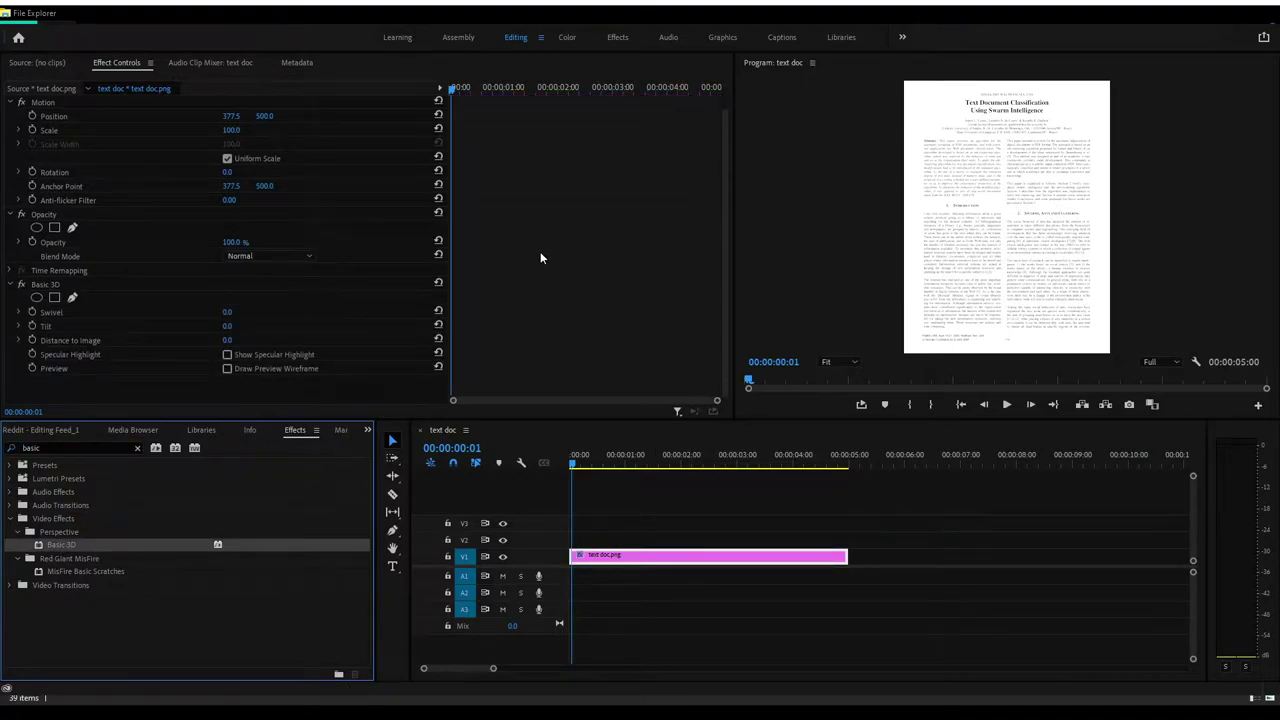
pyautogui.moveTo(592, 462); pyautogui.dragTo(542, 474)
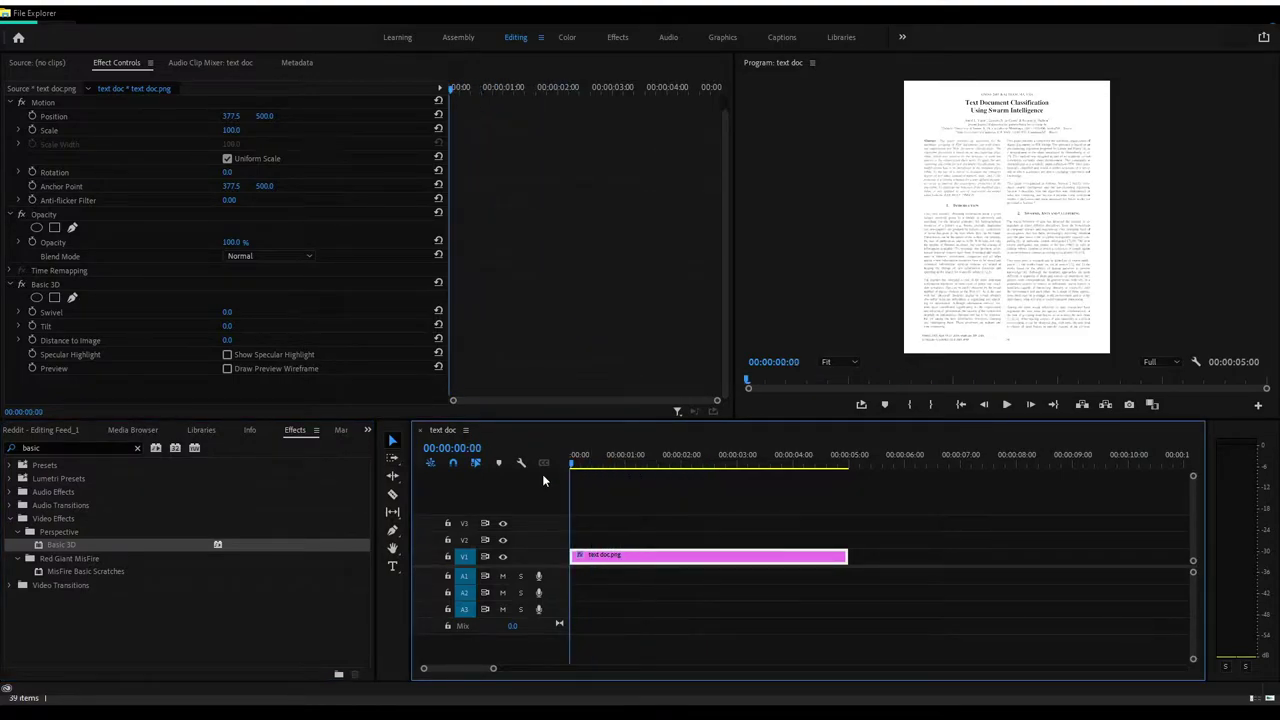
# - Copy the Basic 3D text doc.png clip from the text doc sequence into Sequence 03
pyautogui.moveTo(660, 468); pyautogui.dragTo(589, 466)
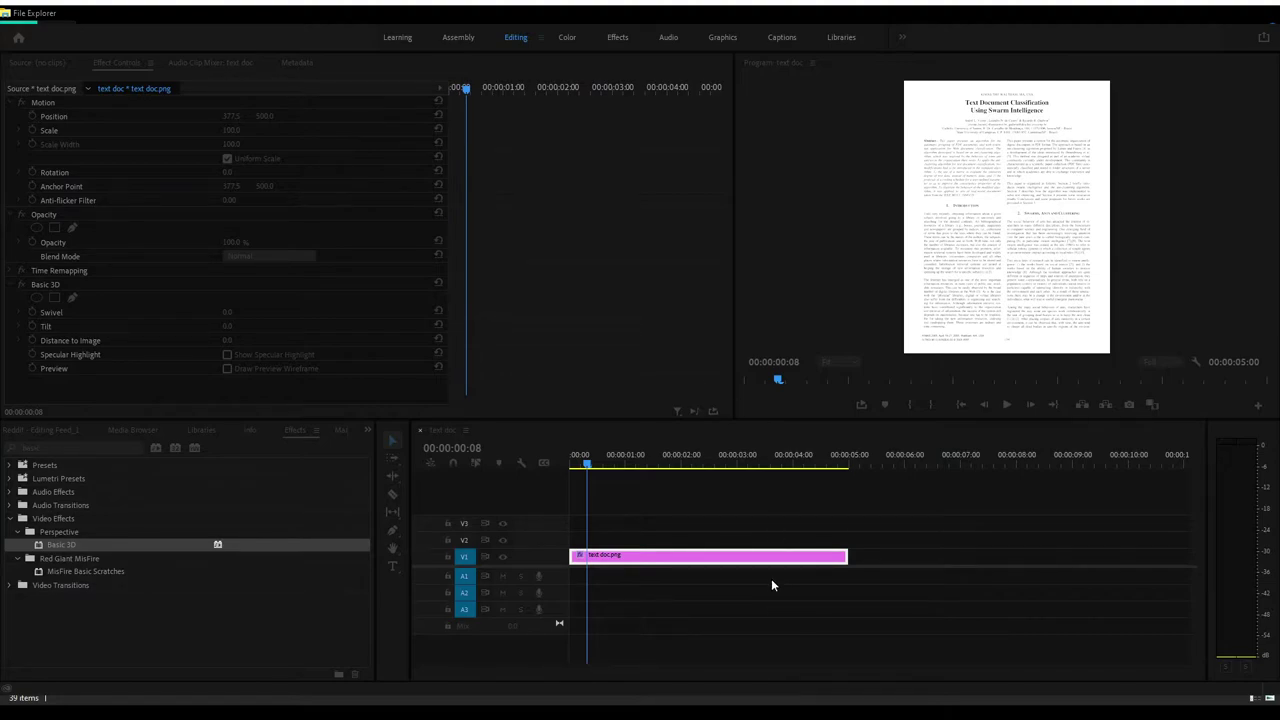
pyautogui.click(440, 429)
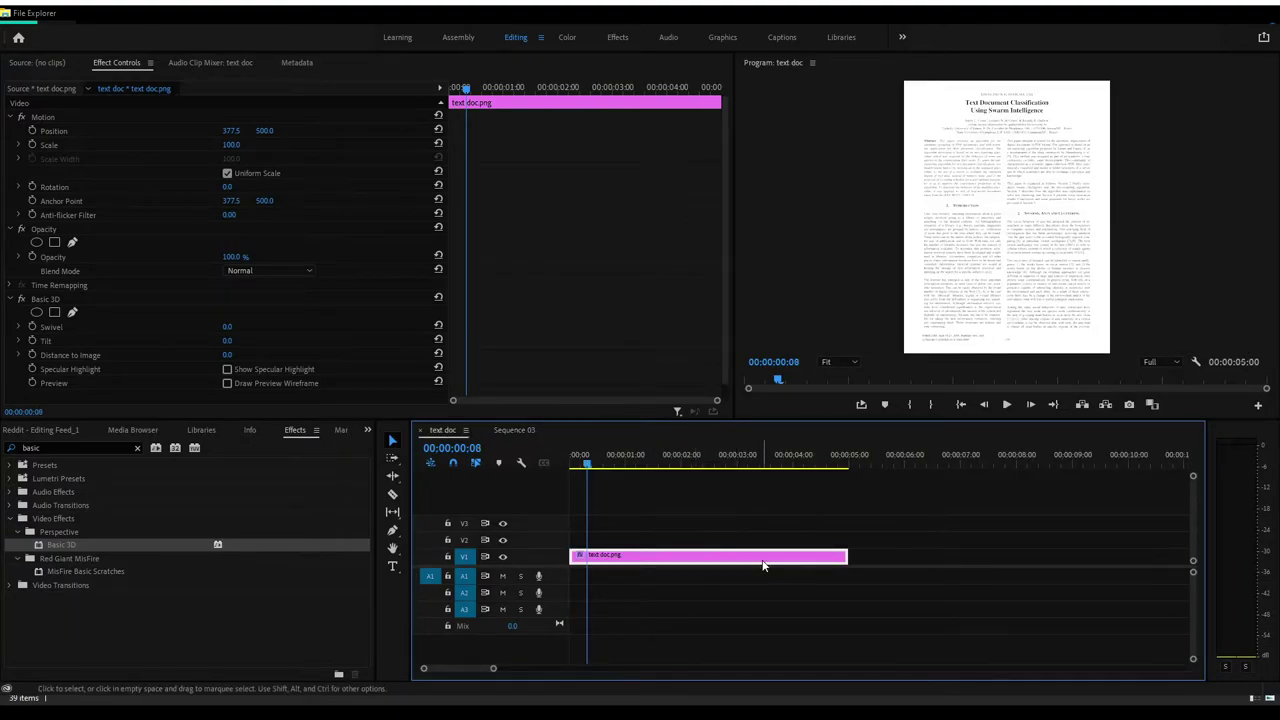
pyautogui.click(515, 429)
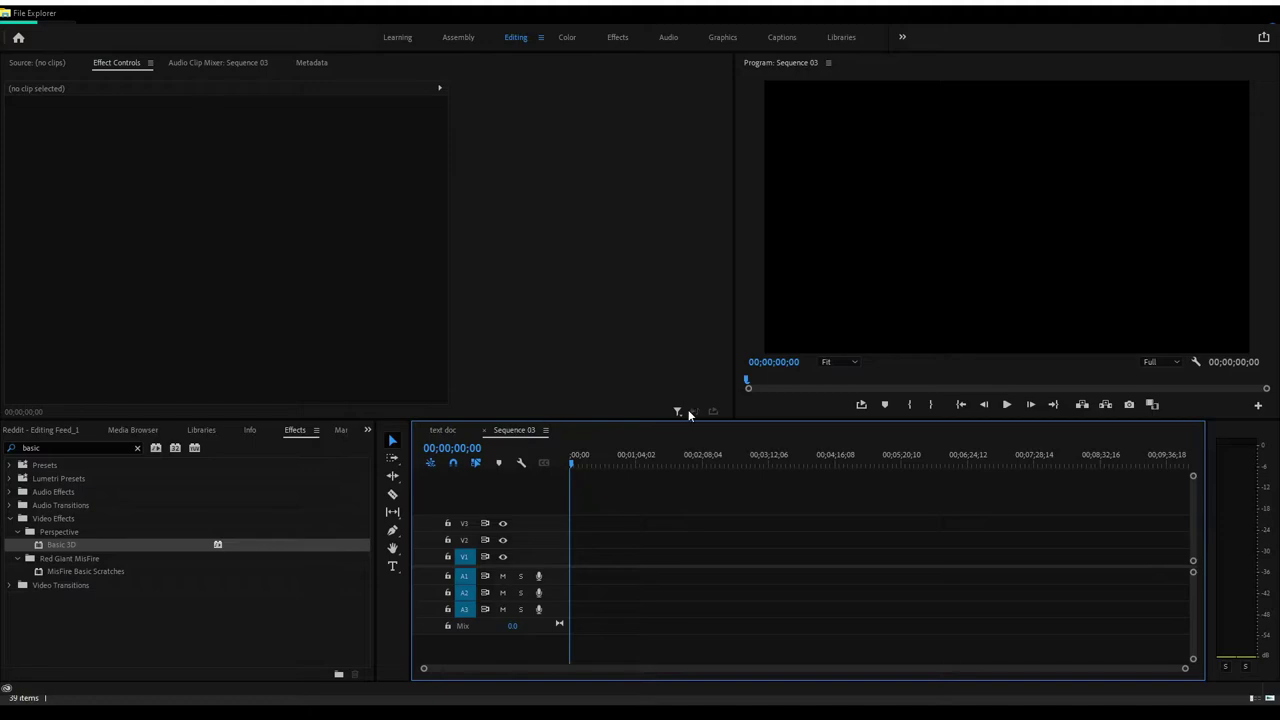
pyautogui.hotkey('ctrl', 'v')
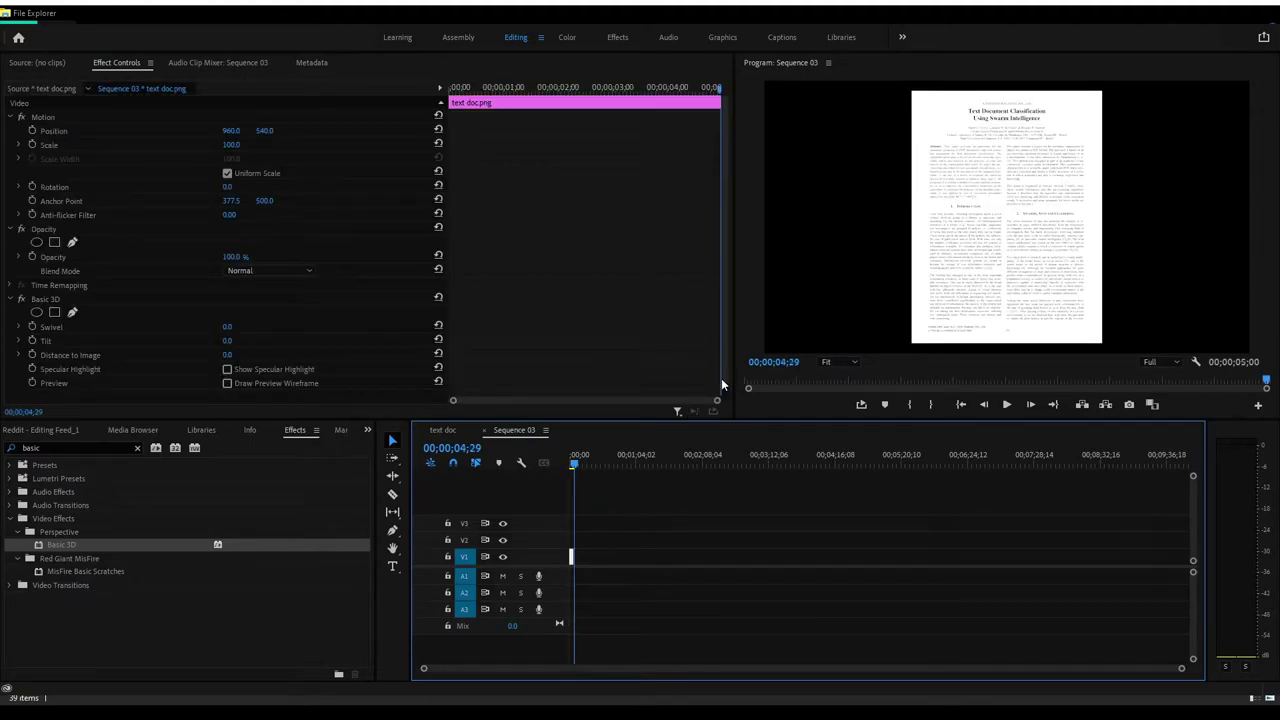
# - Select the text doc.png clip and return the playhead to 00;00;00;00, where Basic 3D is flat
pyautogui.click(630, 545)
pyautogui.press('=')
pyautogui.press('=')
pyautogui.press('=')
pyautogui.press('=')
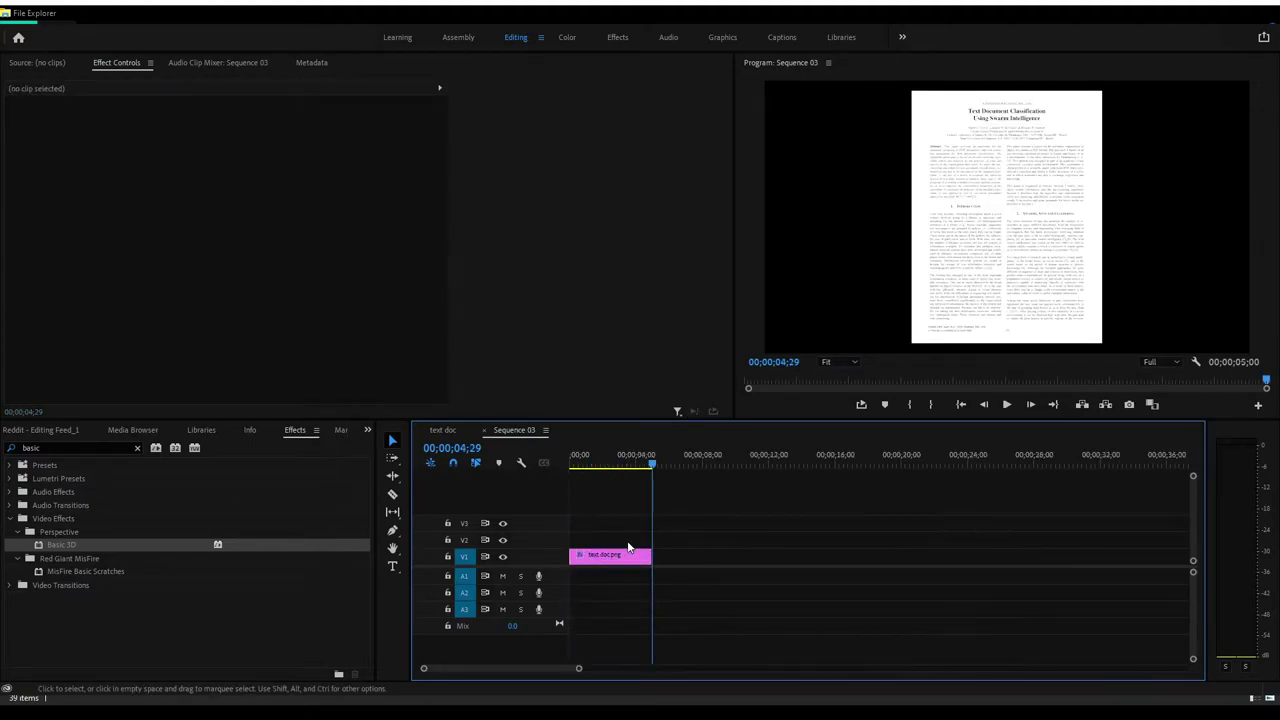
pyautogui.press('-')
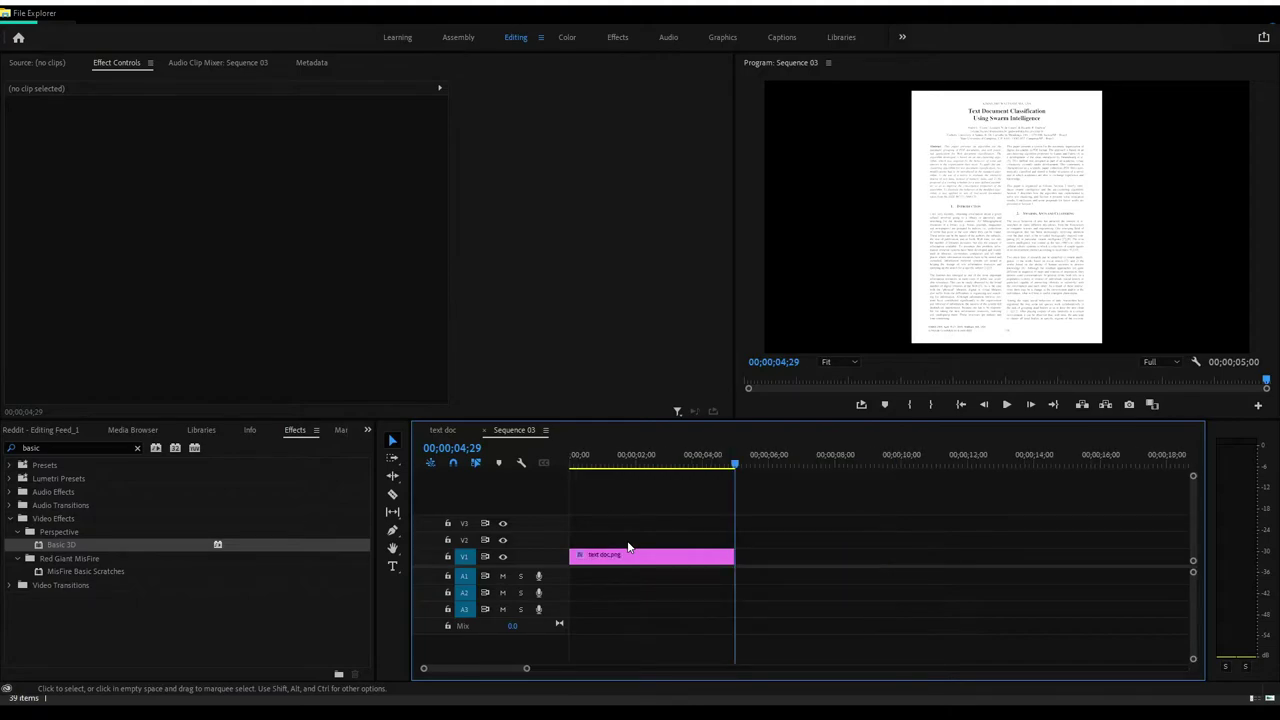
pyautogui.click(636, 458)
pyautogui.click(641, 556)
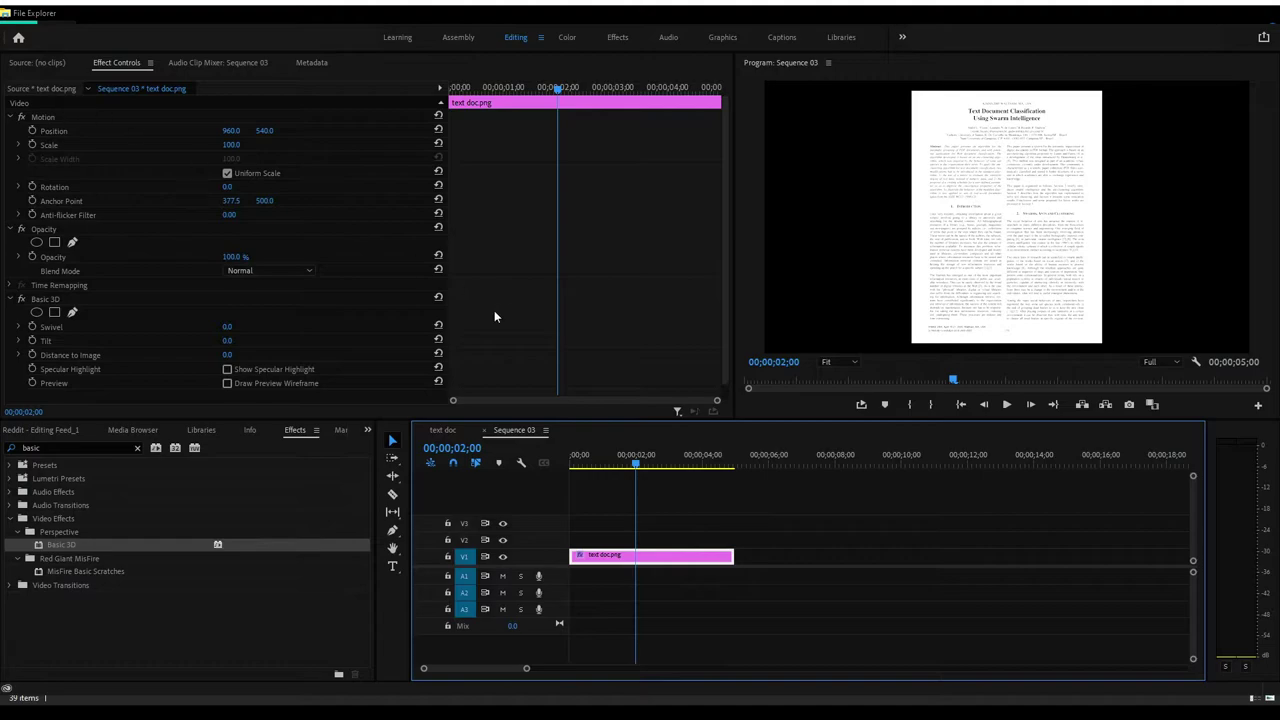
pyautogui.moveTo(645, 464); pyautogui.dragTo(584, 490)
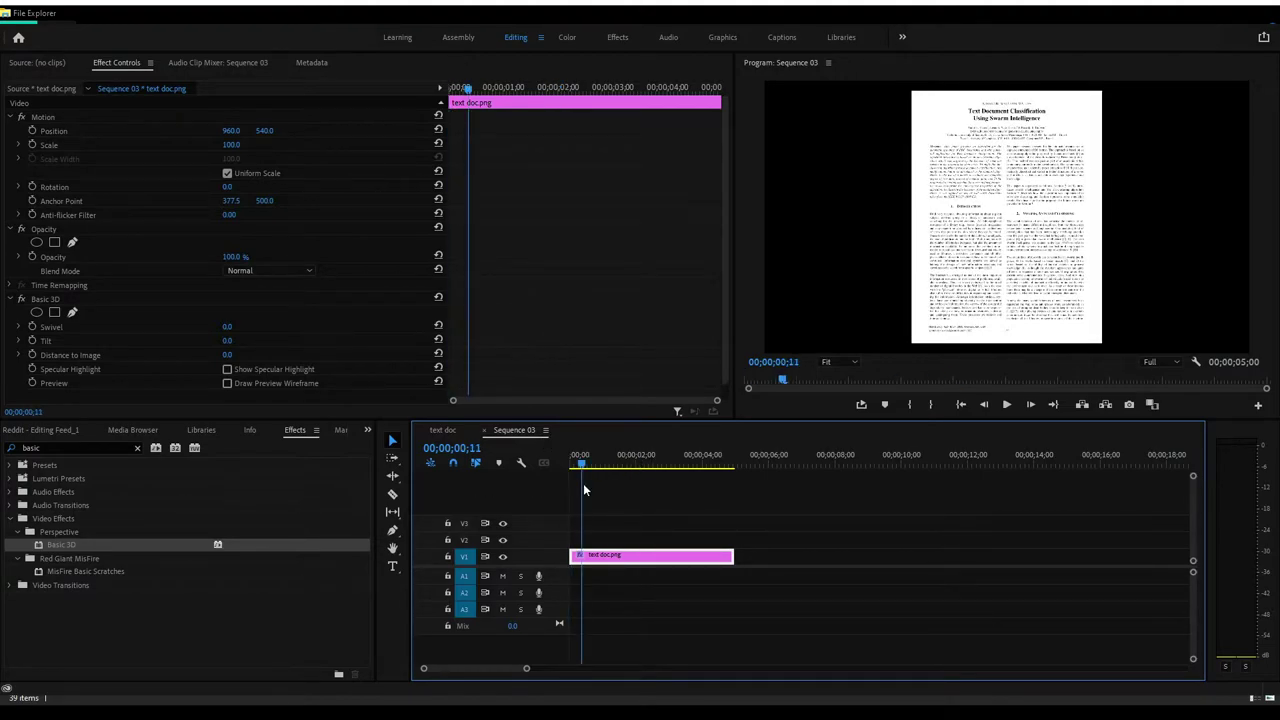
pyautogui.moveTo(503, 88); pyautogui.dragTo(459, 92)
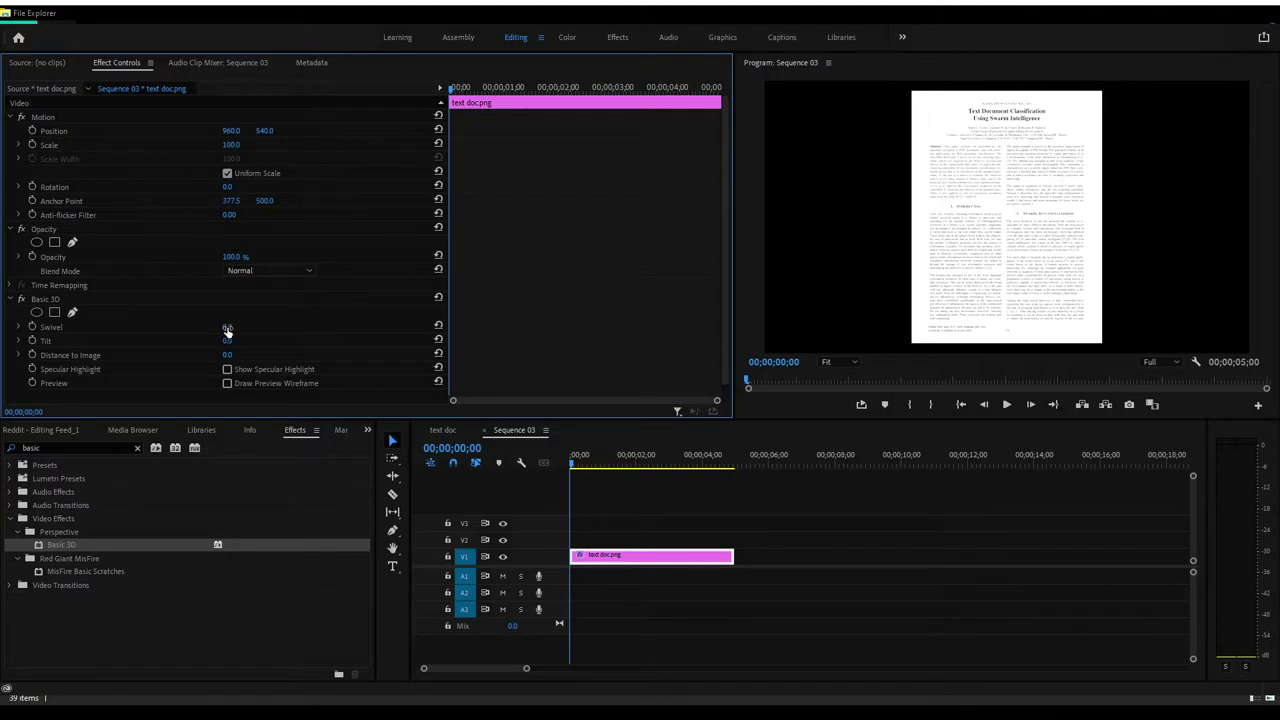
# - Angle the page to Swivel -28° and Tilt -25°, scale it to 352 and set Position X to 1192
pyautogui.moveTo(228, 330); pyautogui.dragTo(185, 327)
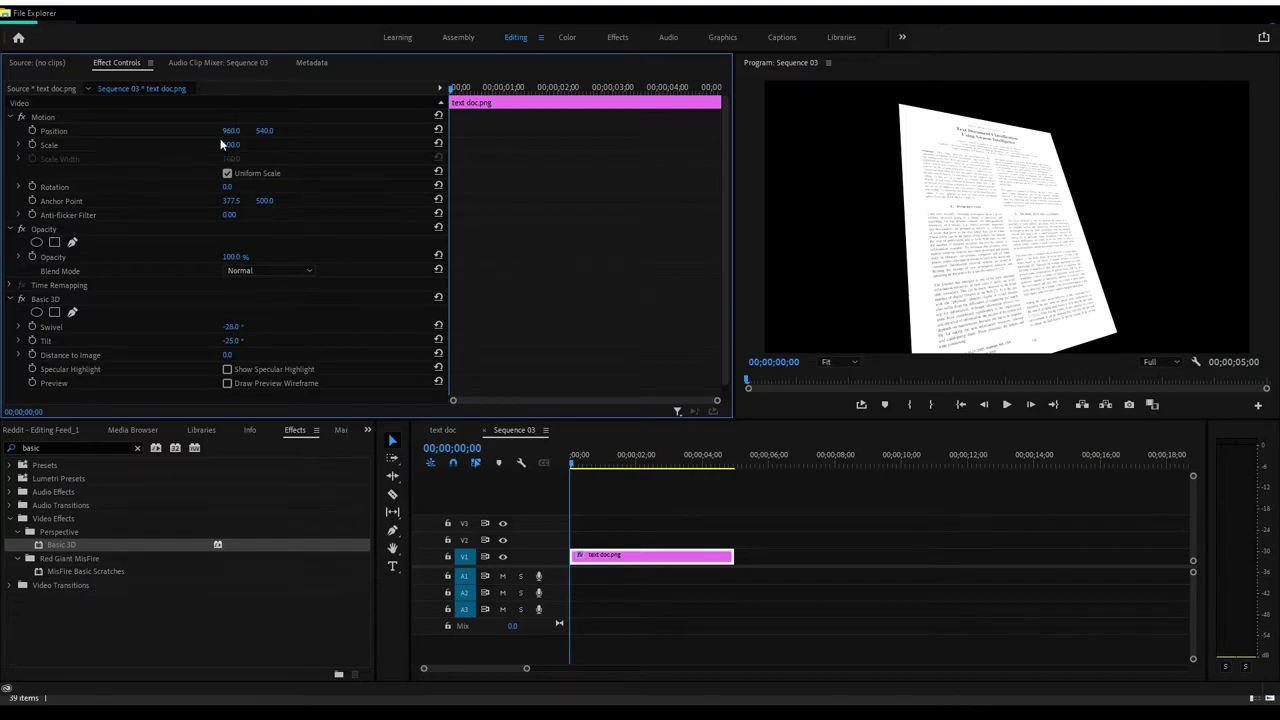
pyautogui.moveTo(220, 141); pyautogui.dragTo(392, 141)
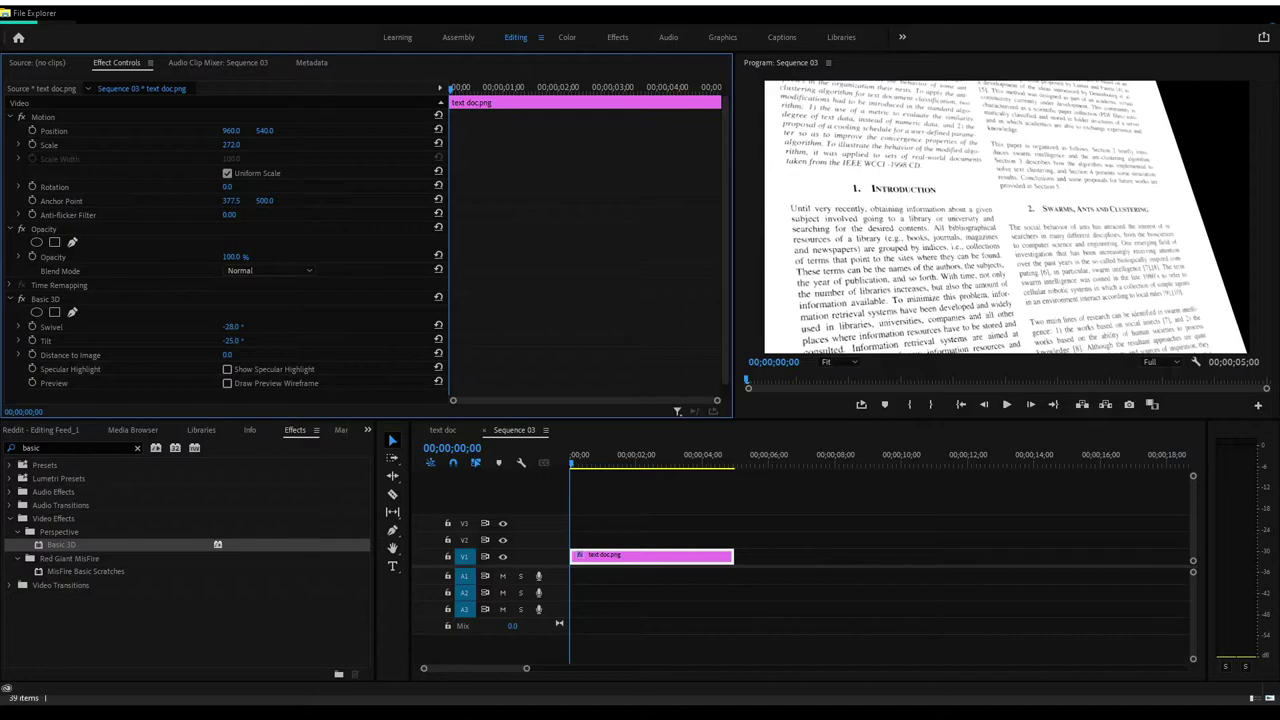
pyautogui.moveTo(232, 130); pyautogui.dragTo(401, 130)
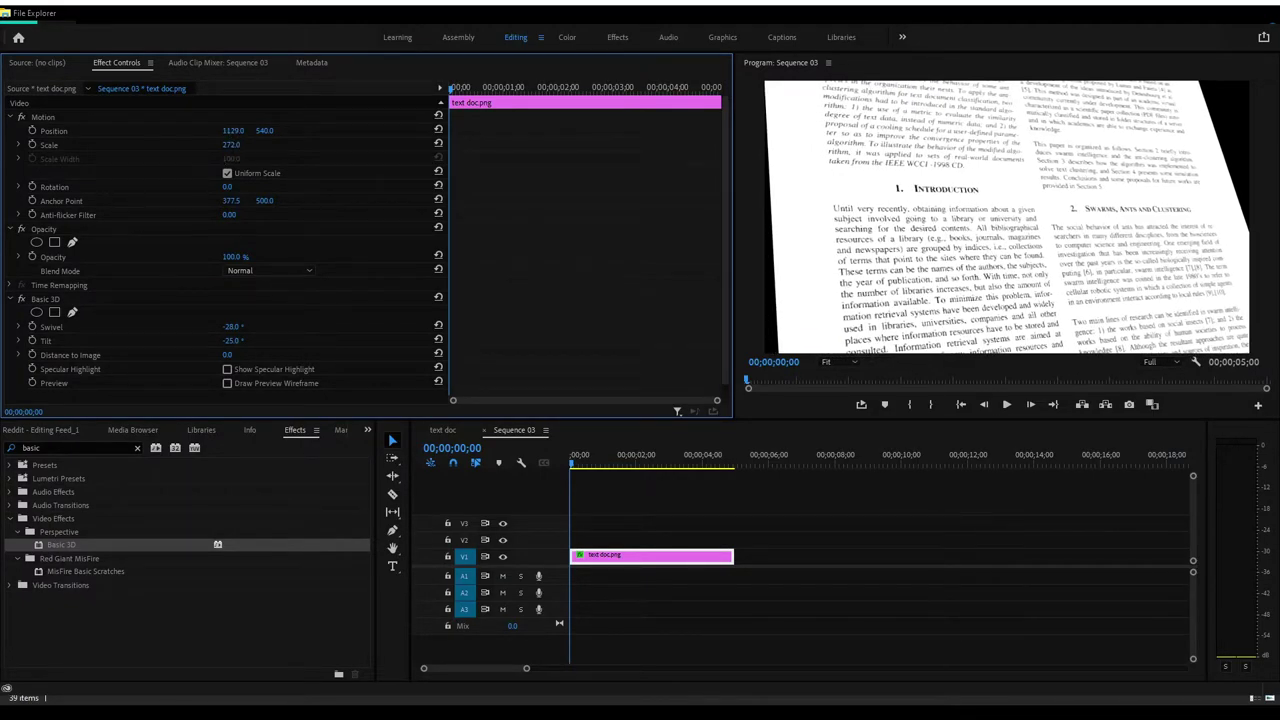
pyautogui.moveTo(236, 145); pyautogui.dragTo(302, 145)
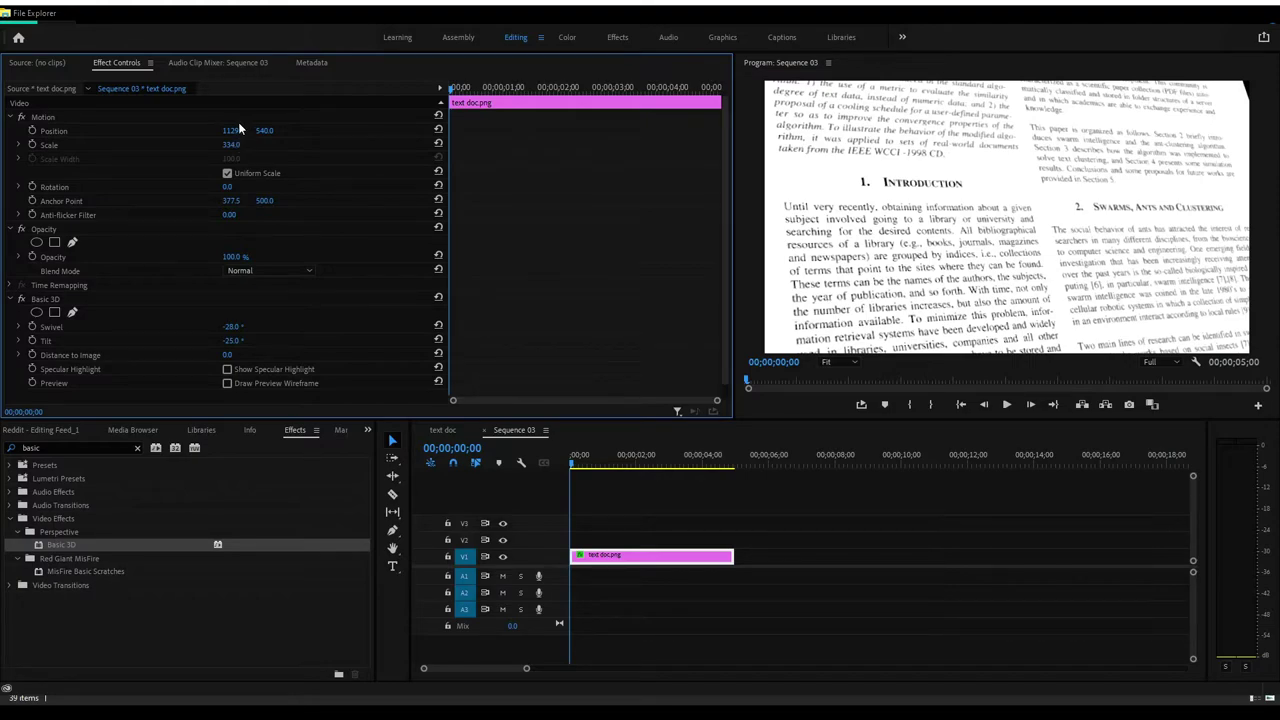
pyautogui.moveTo(239, 128)
pyautogui.mouseDown()
pyautogui.moveTo(277, 128)
pyautogui.moveTo(234, 128)
pyautogui.mouseUp()
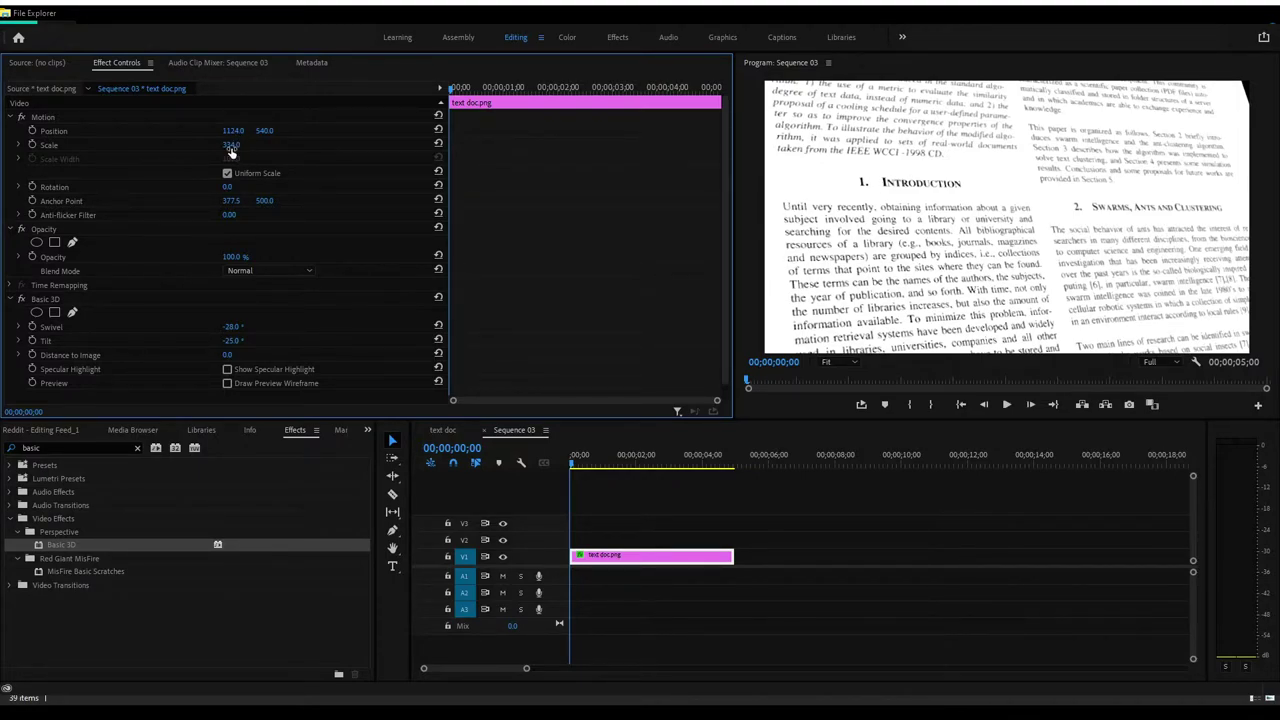
pyautogui.moveTo(231, 145); pyautogui.dragTo(294, 130)
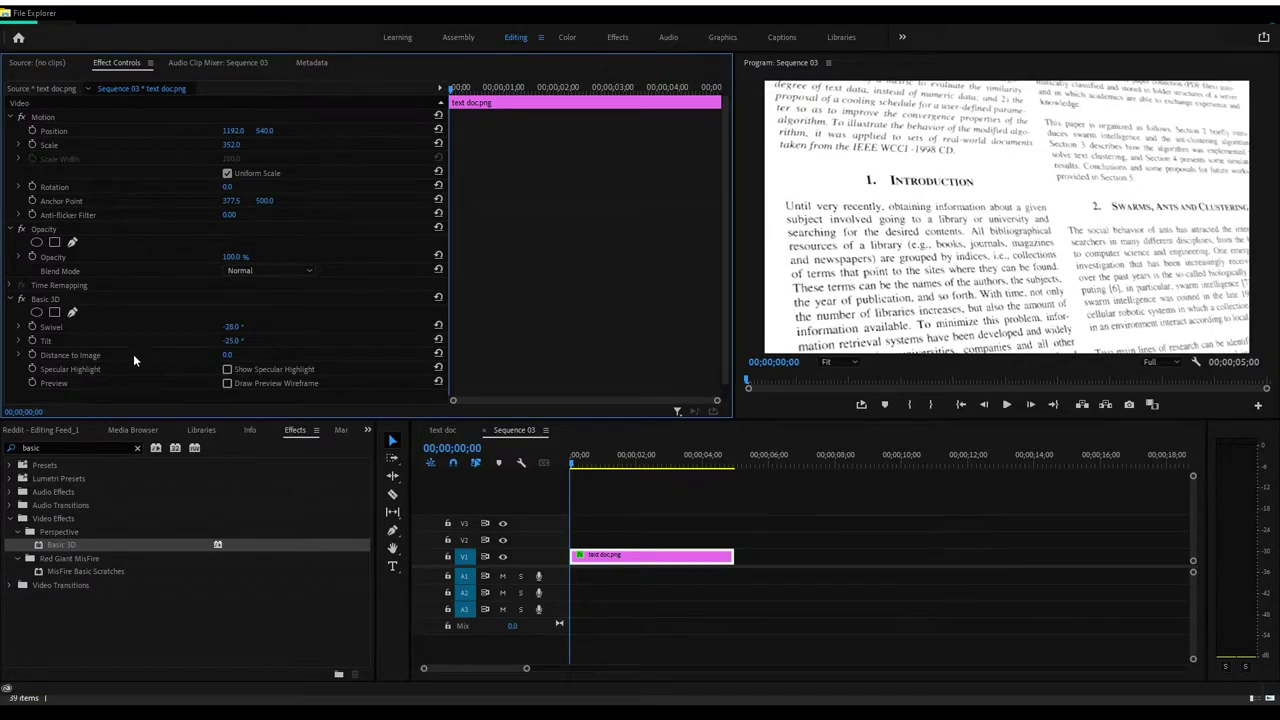
# - Compare the page with Basic 3D off and on, then set Tilt to -37° and Position Y to -255
pyautogui.click(21, 299)
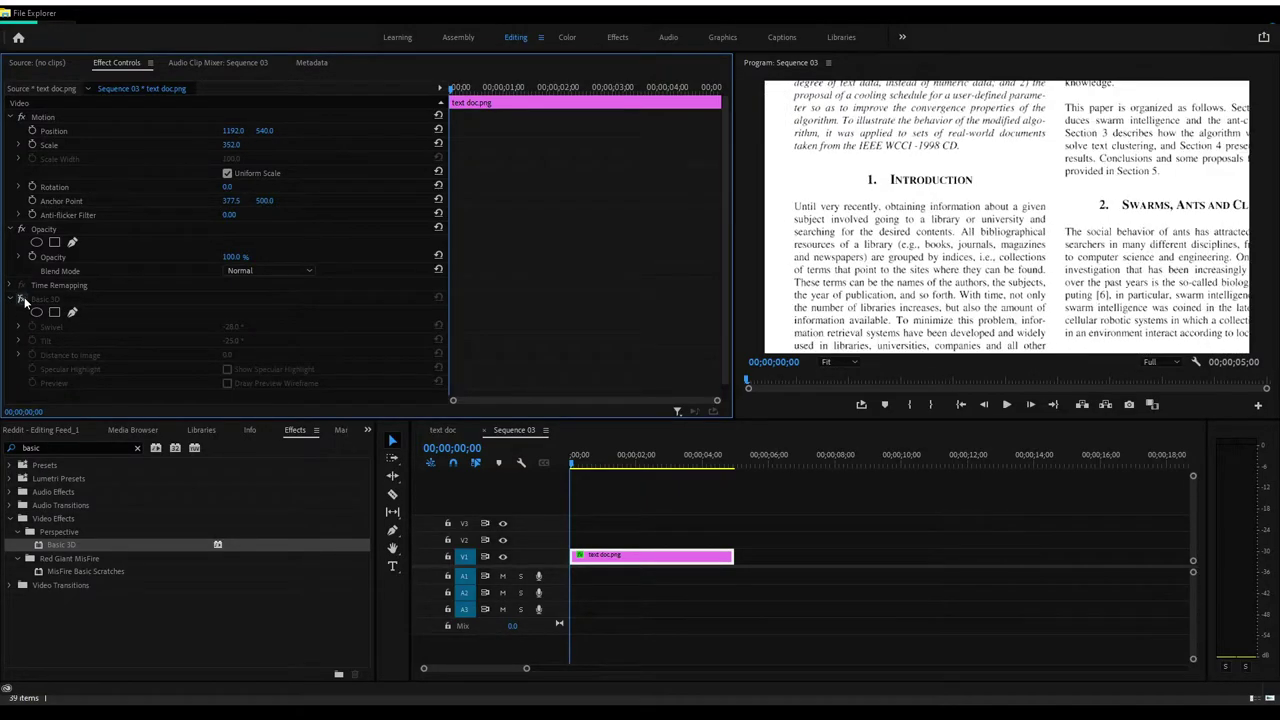
pyautogui.click(21, 299)
pyautogui.click(21, 299)
pyautogui.click(21, 299)
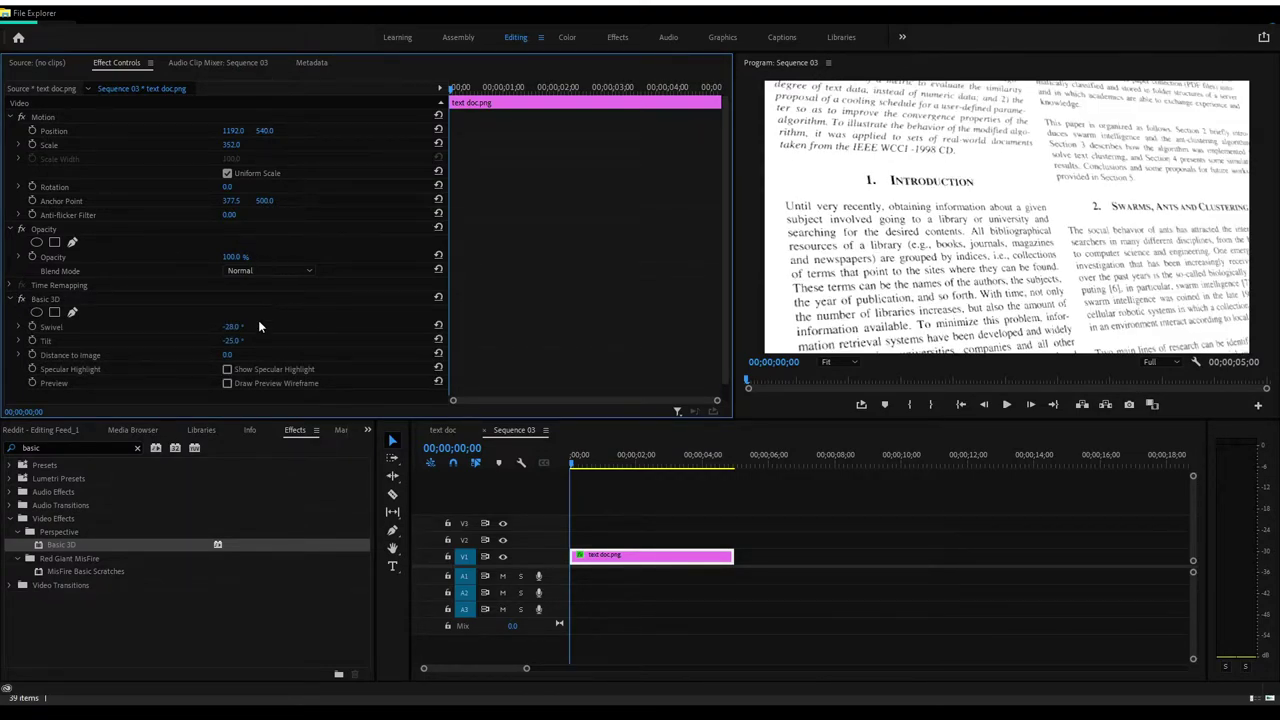
pyautogui.moveTo(238, 335); pyautogui.dragTo(226, 335)
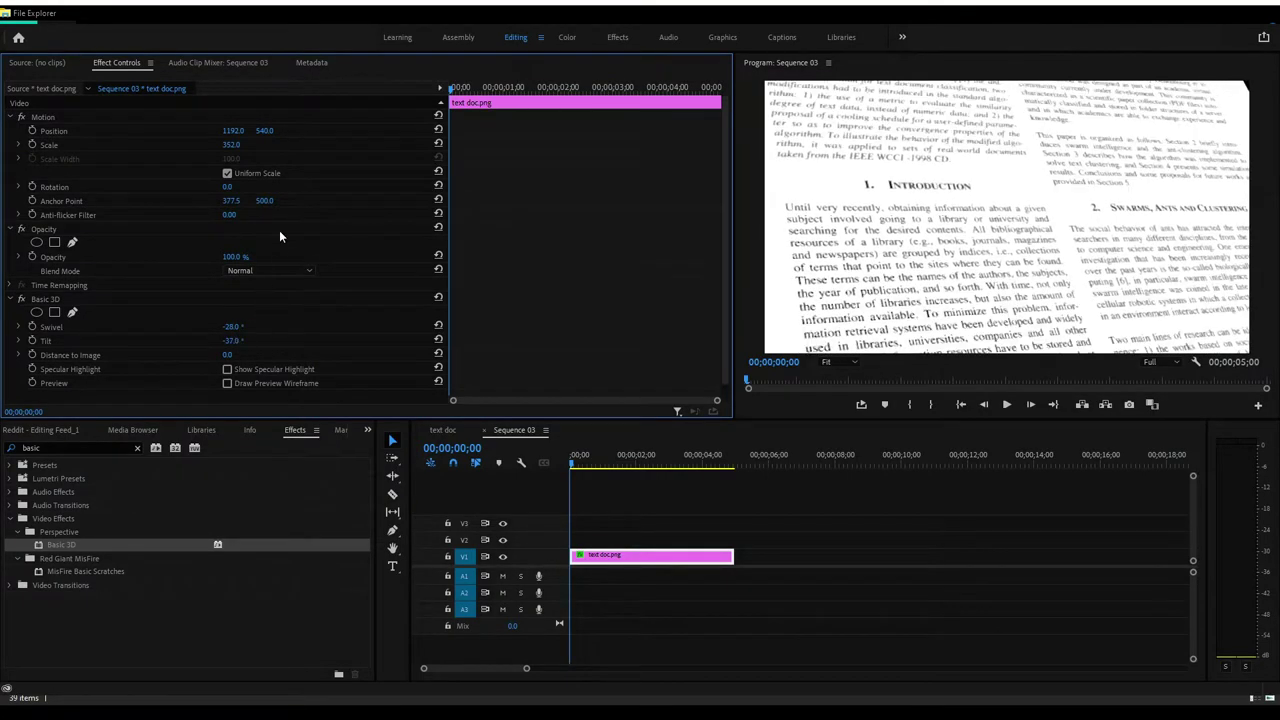
pyautogui.moveTo(264, 130); pyautogui.dragTo(186, 130)
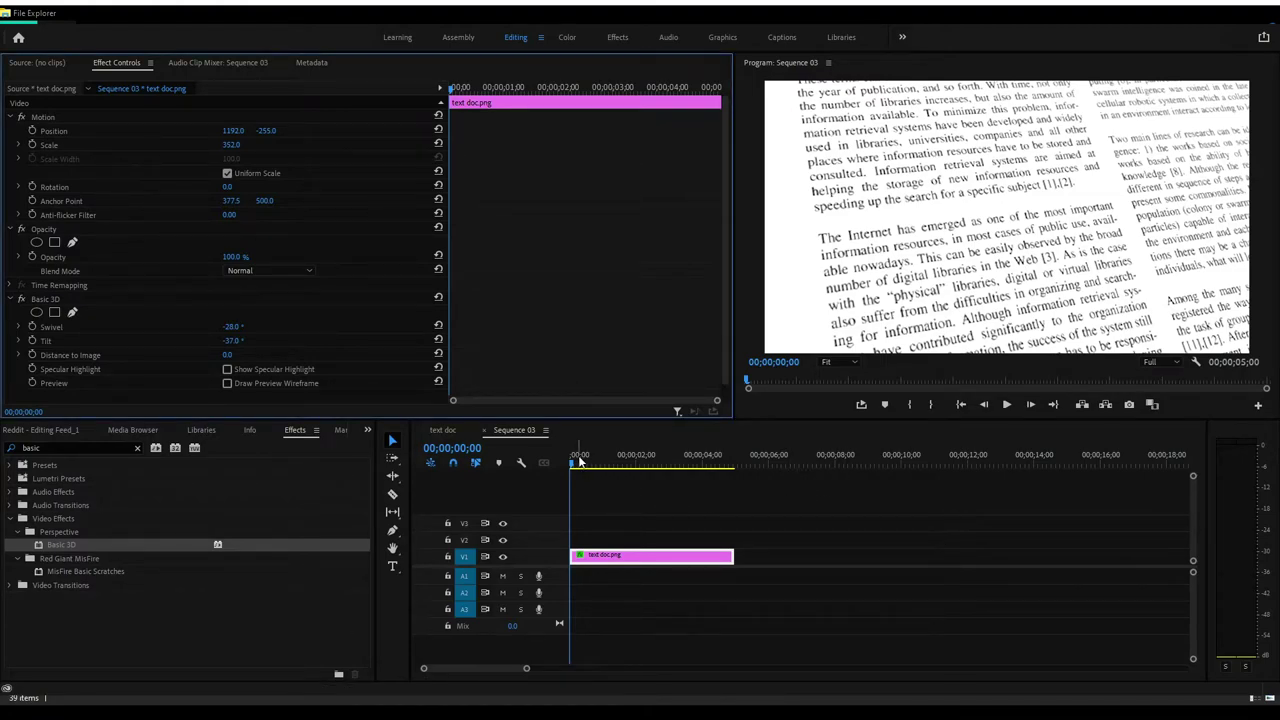
# - Preview the sequence and move the page to position 1254, 568
pyautogui.click(600, 505)
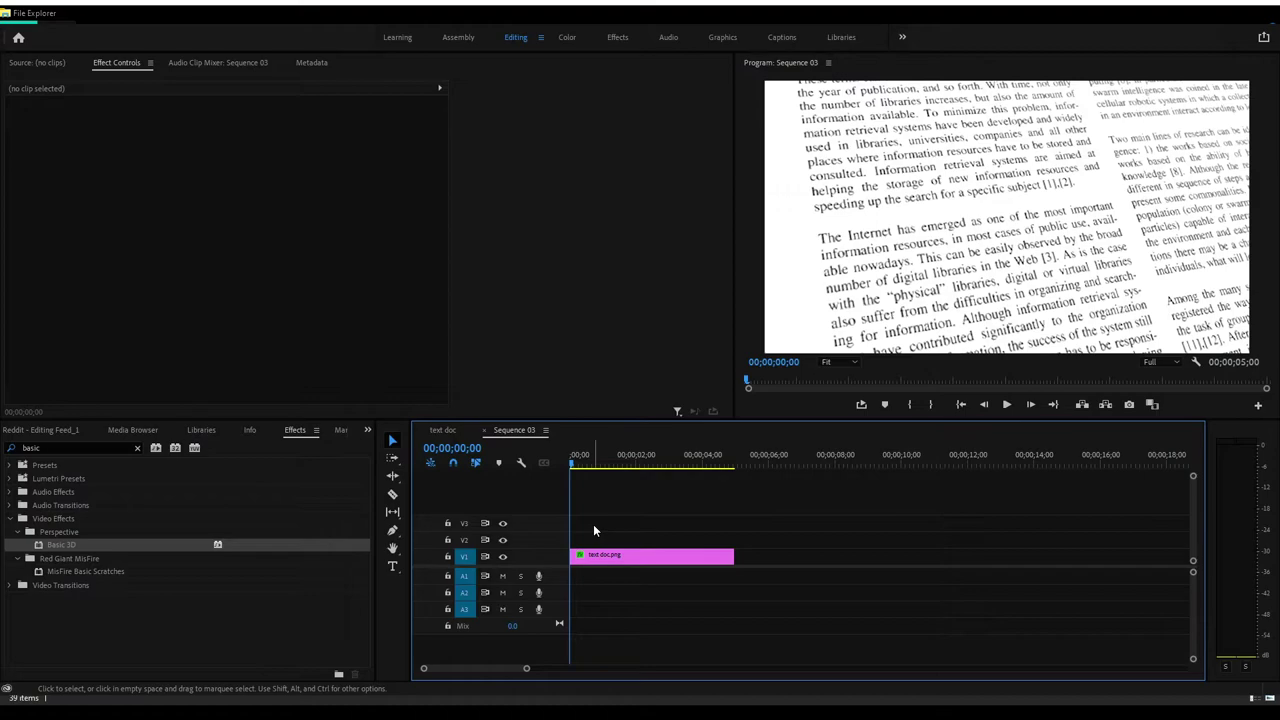
pyautogui.press('space')
pyautogui.press('space')
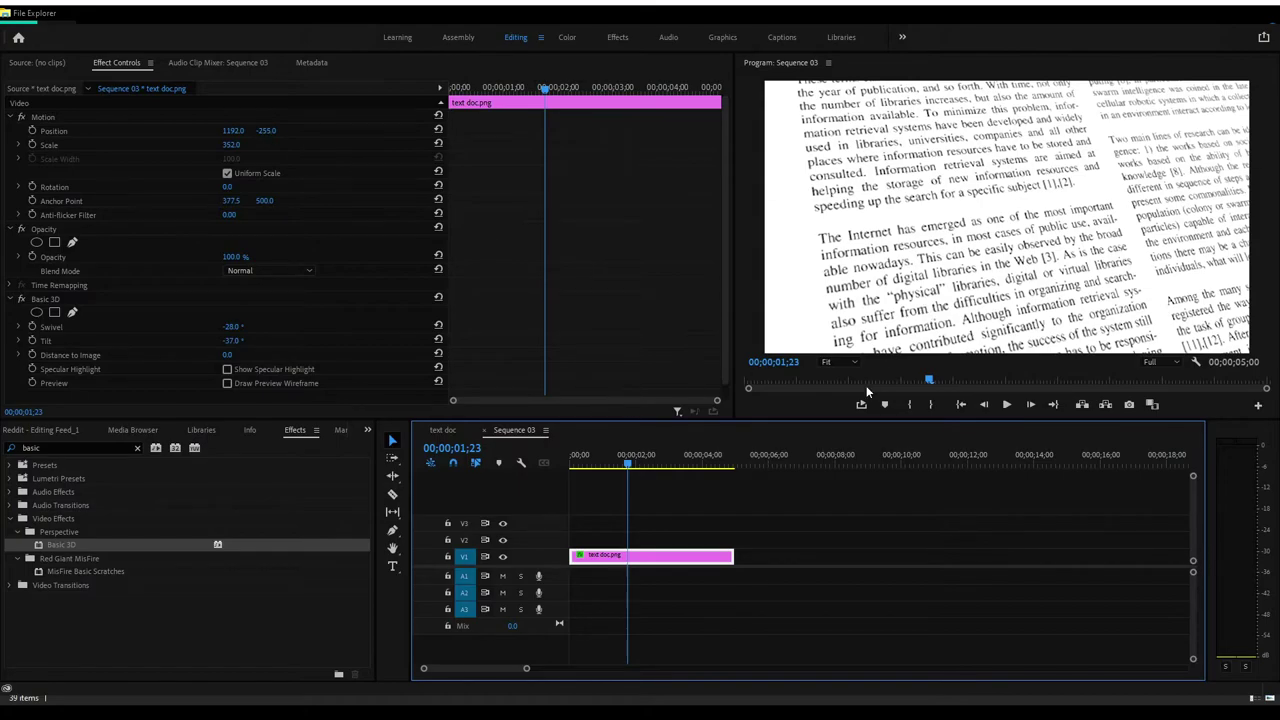
pyautogui.moveTo(264, 131); pyautogui.dragTo(680, 131)
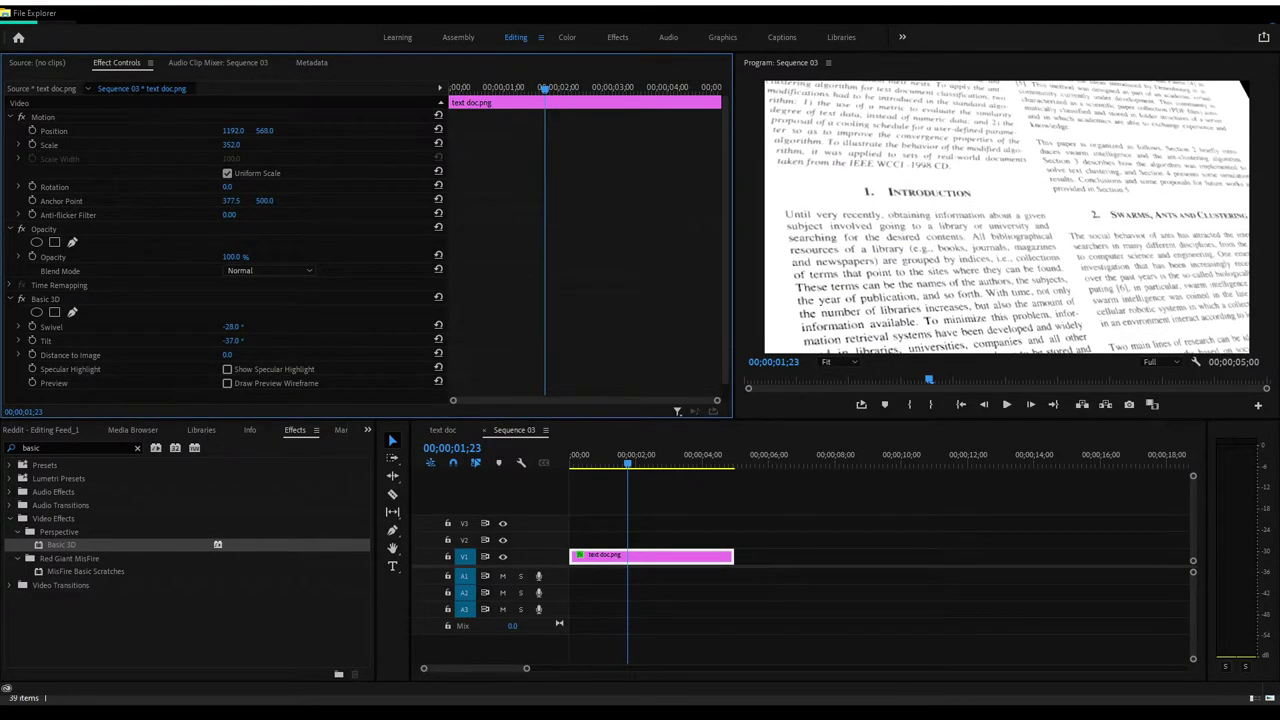
pyautogui.moveTo(232, 131); pyautogui.dragTo(294, 131)
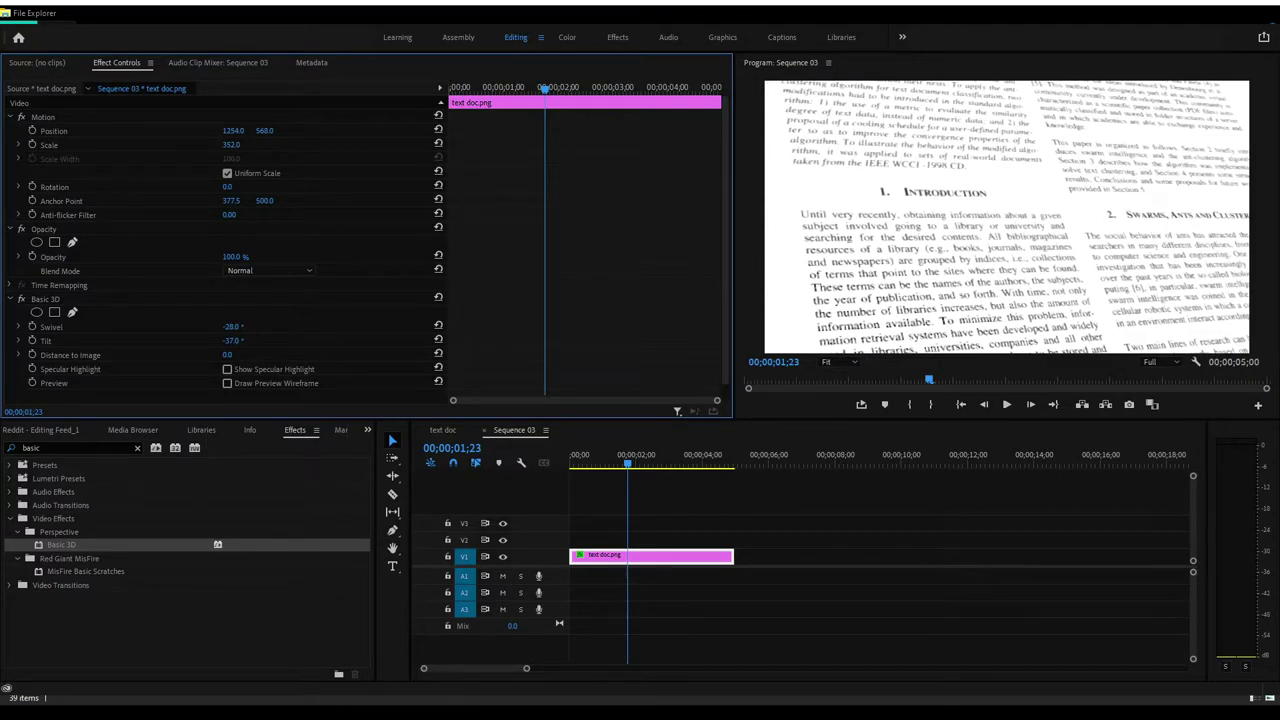
# - Start keyframes for Position, Scale and Swivel at 00;00;01;23
pyautogui.click(32, 131)
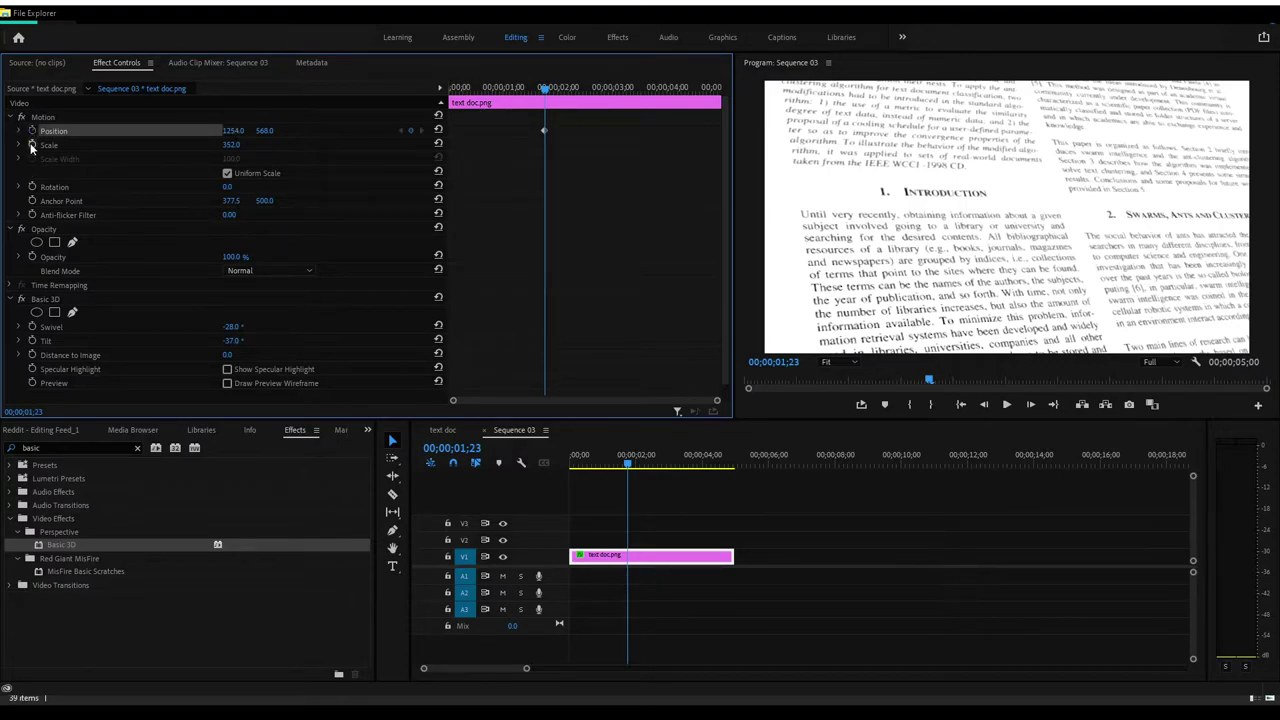
pyautogui.click(32, 145)
pyautogui.click(32, 326)
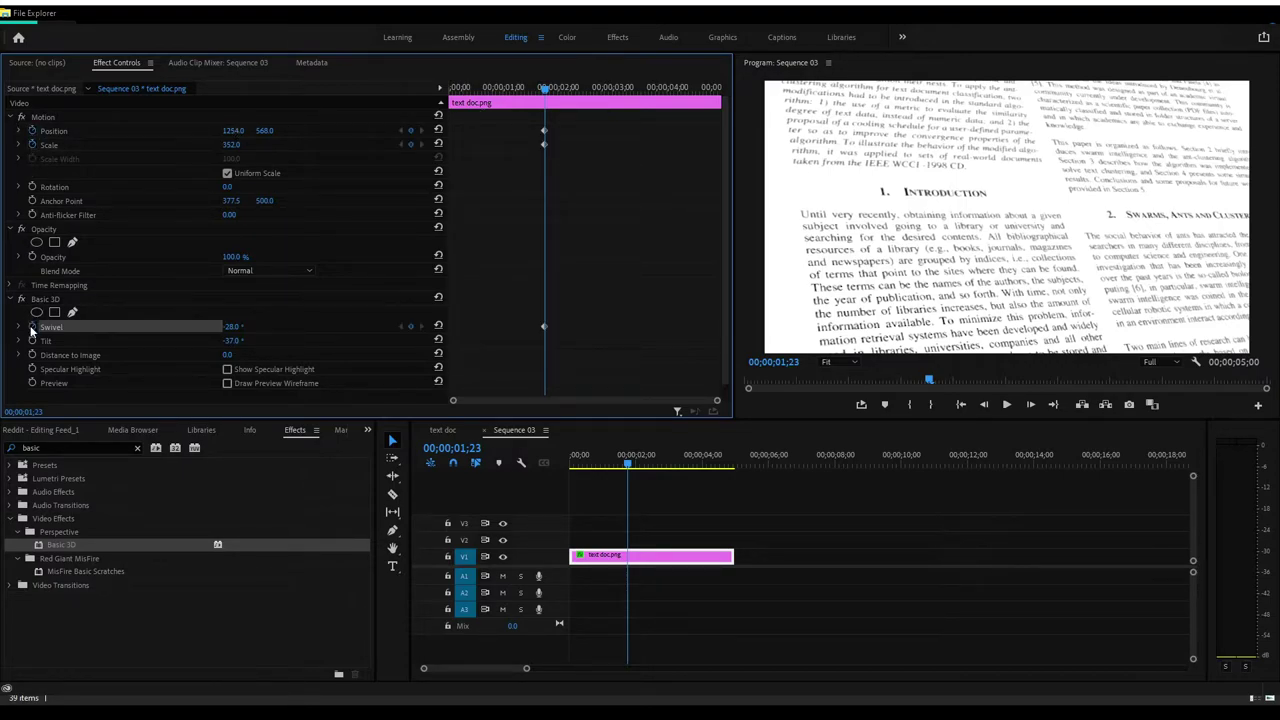
# - Keyframe Tilt, add 00;00;00;00 keyframes for Position, Scale, Swivel and Tilt, and set Position to 1157, 329
pyautogui.click(32, 340)
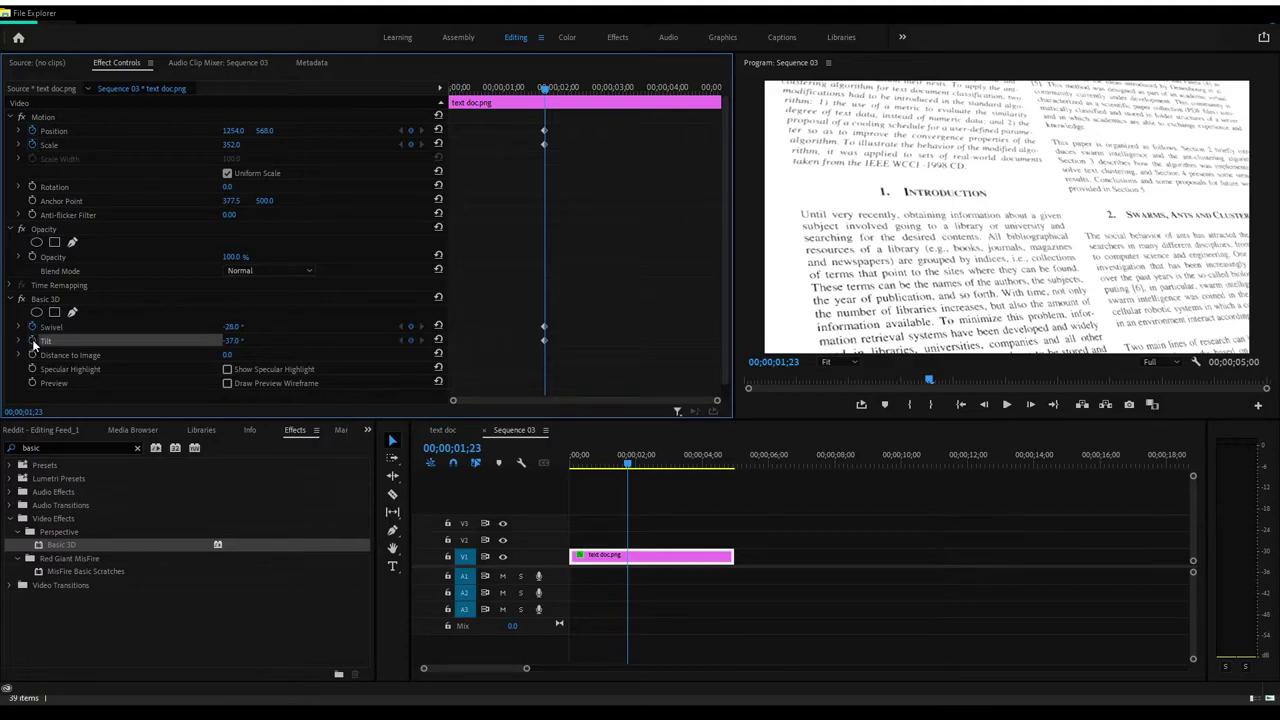
pyautogui.moveTo(546, 93); pyautogui.dragTo(378, 120)
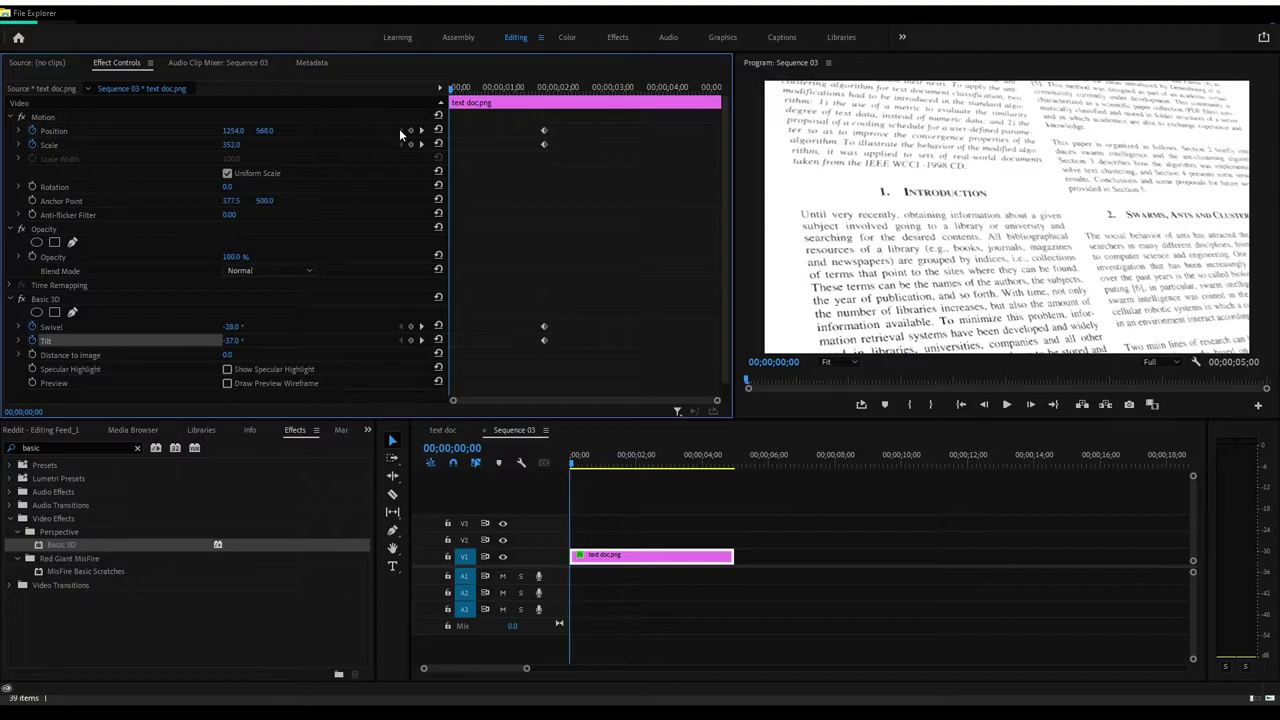
pyautogui.click(410, 131)
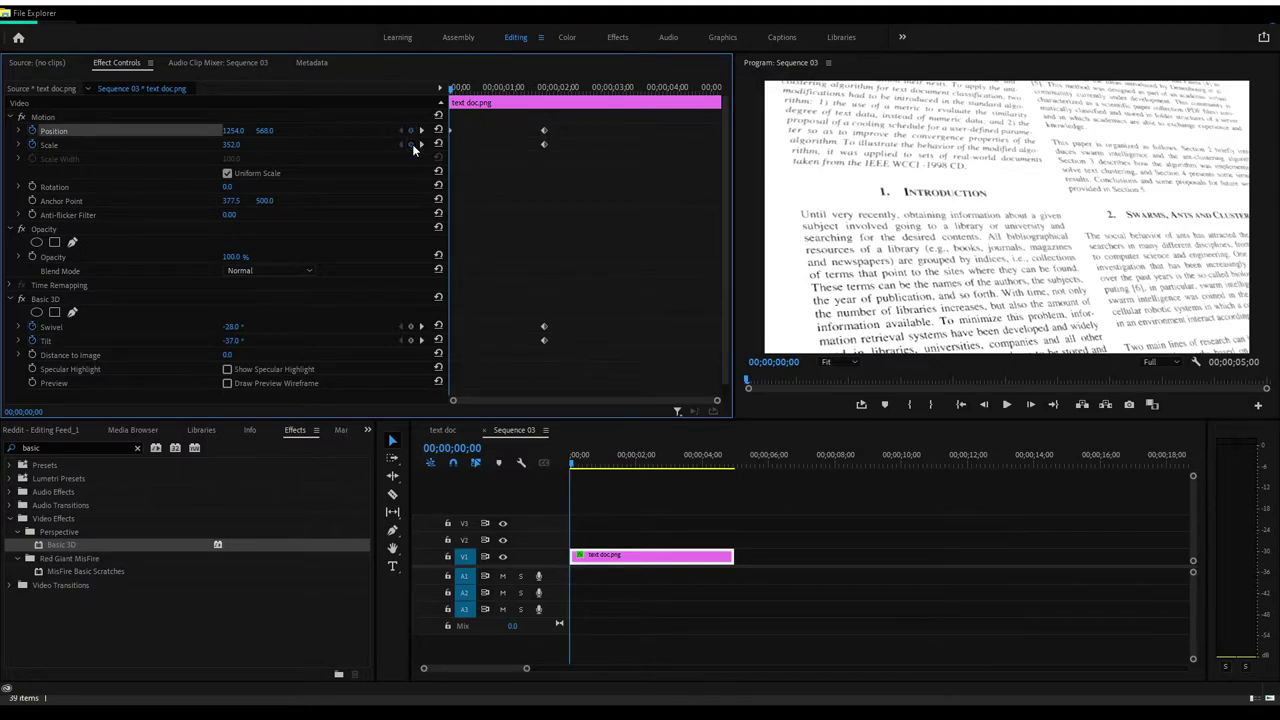
pyautogui.click(411, 145)
pyautogui.click(410, 326)
pyautogui.click(410, 340)
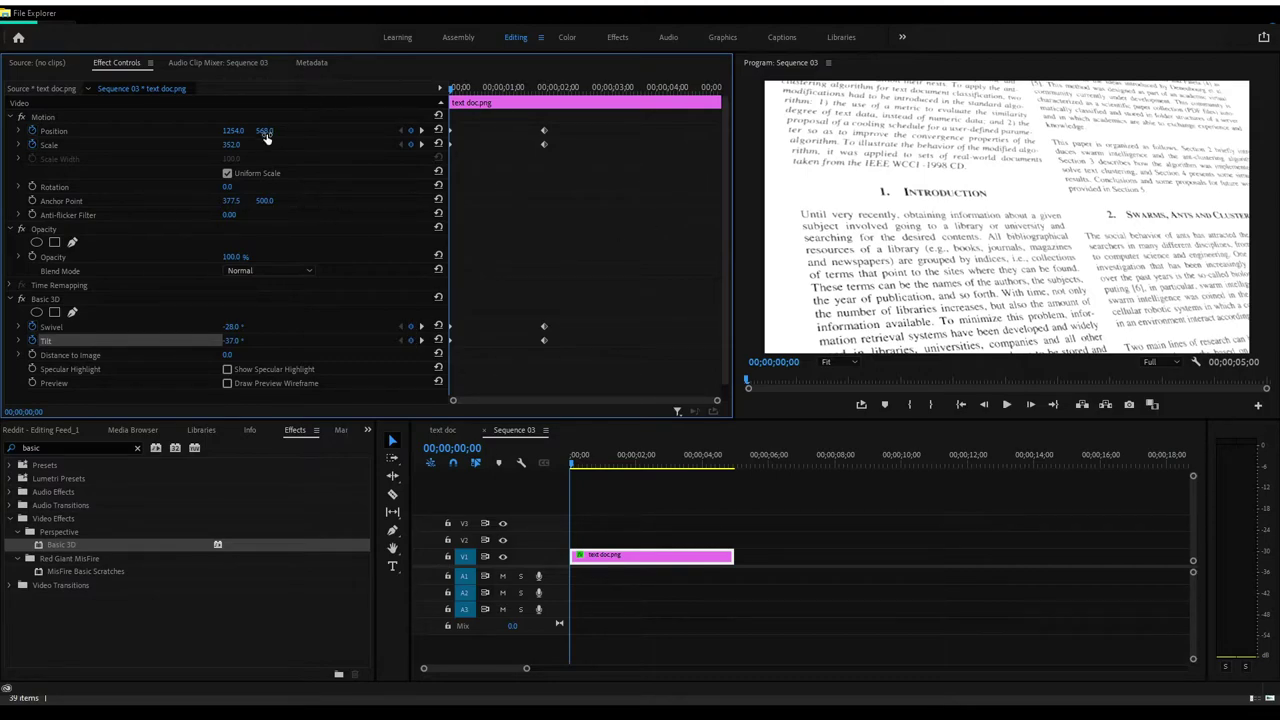
pyautogui.moveTo(265, 133); pyautogui.dragTo(26, 133)
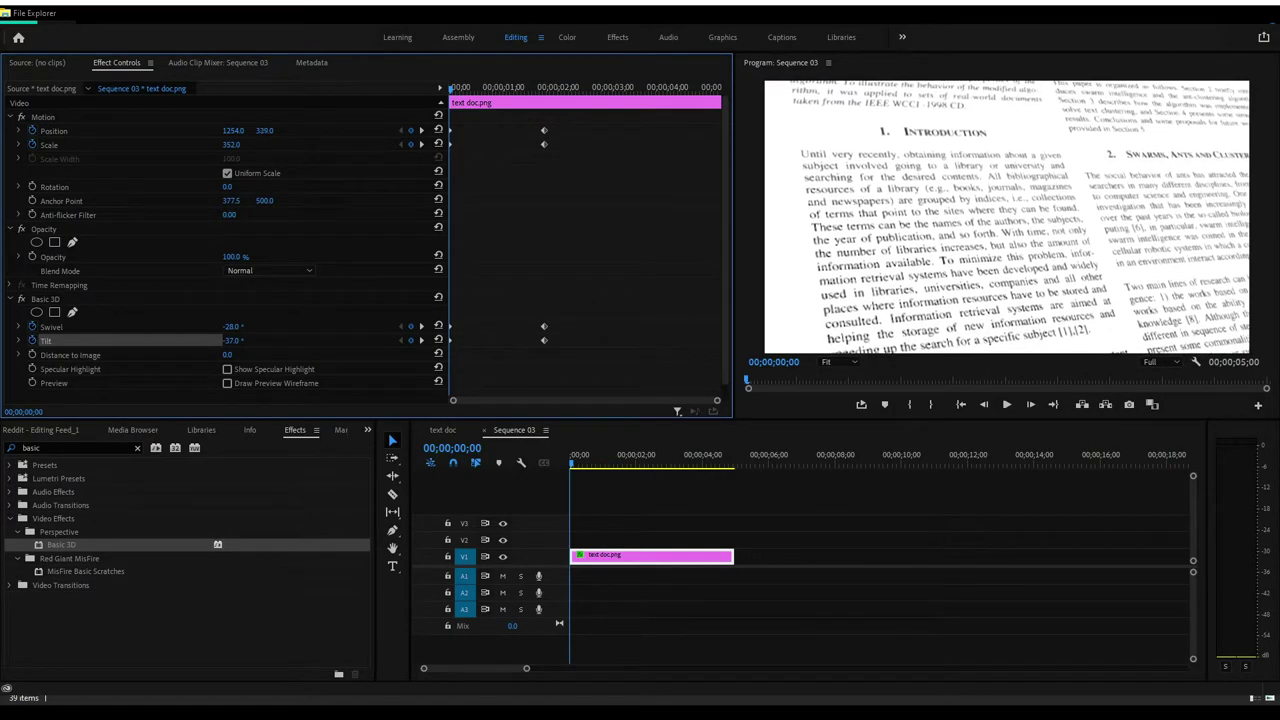
pyautogui.moveTo(233, 130); pyautogui.dragTo(136, 130)
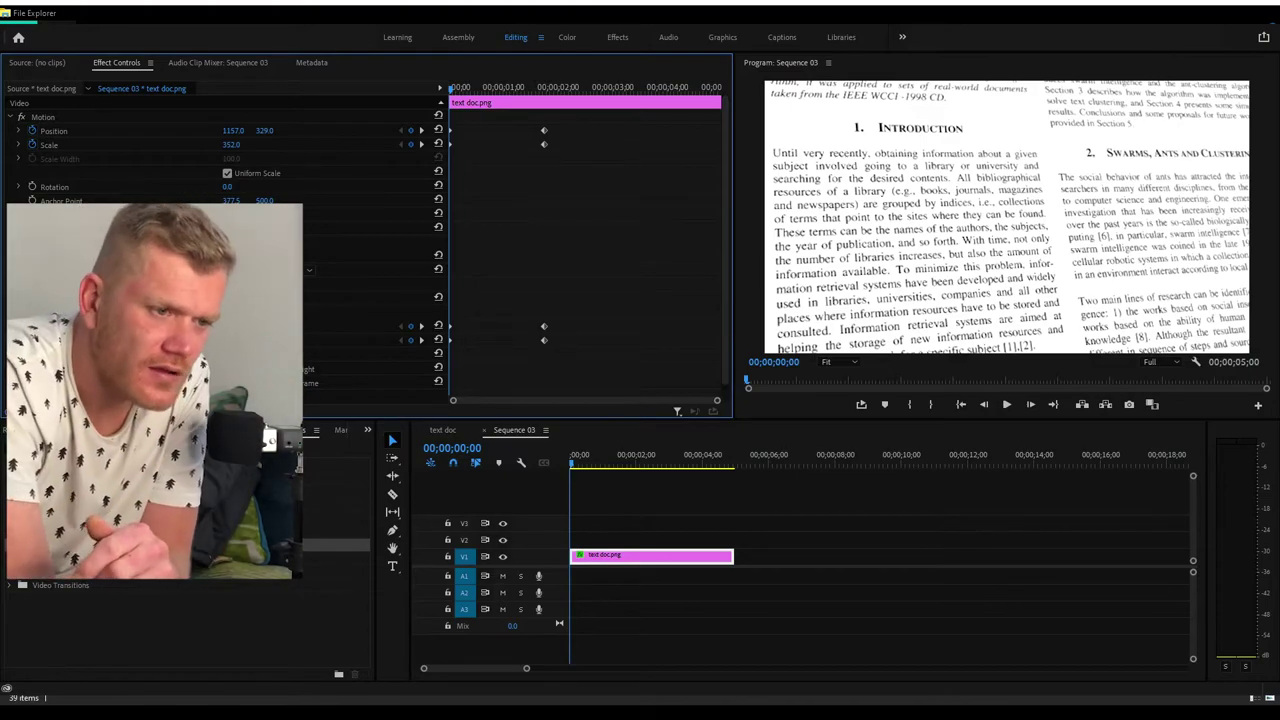
# - Preview the pan, raise the opening Position keyframe to 1157, 87, and preview it again
pyautogui.press('space')
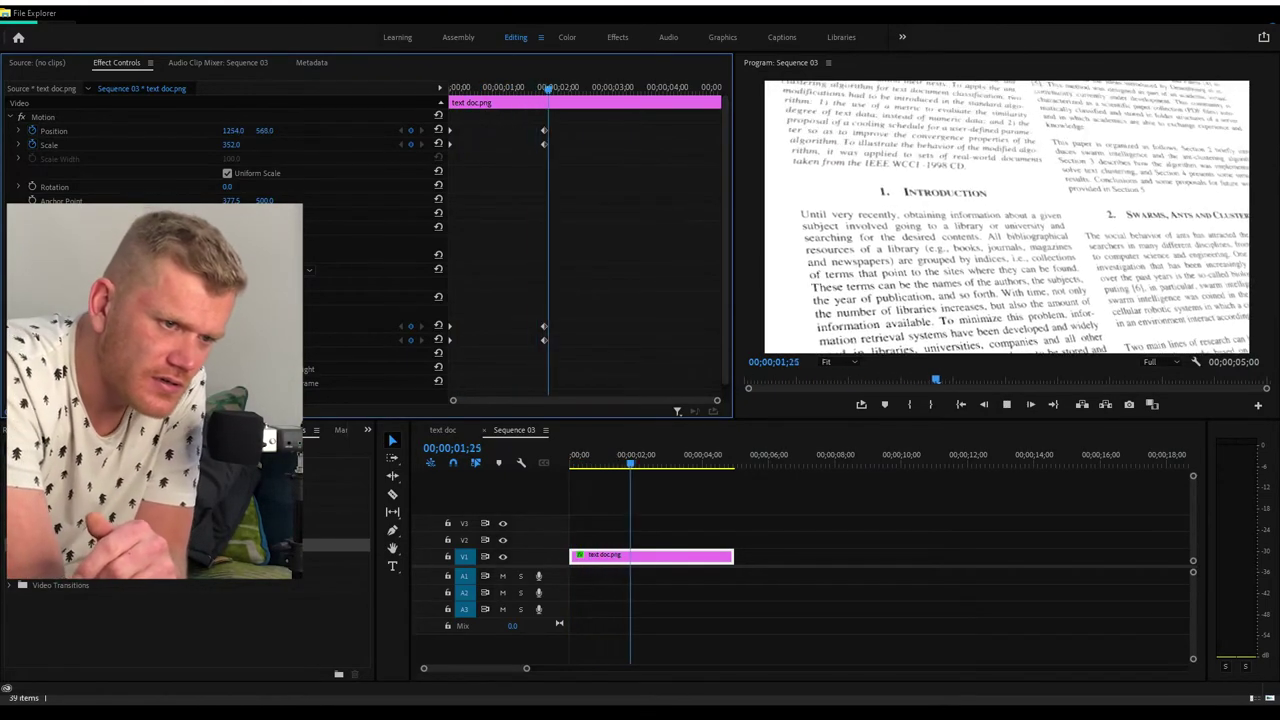
pyautogui.press('space')
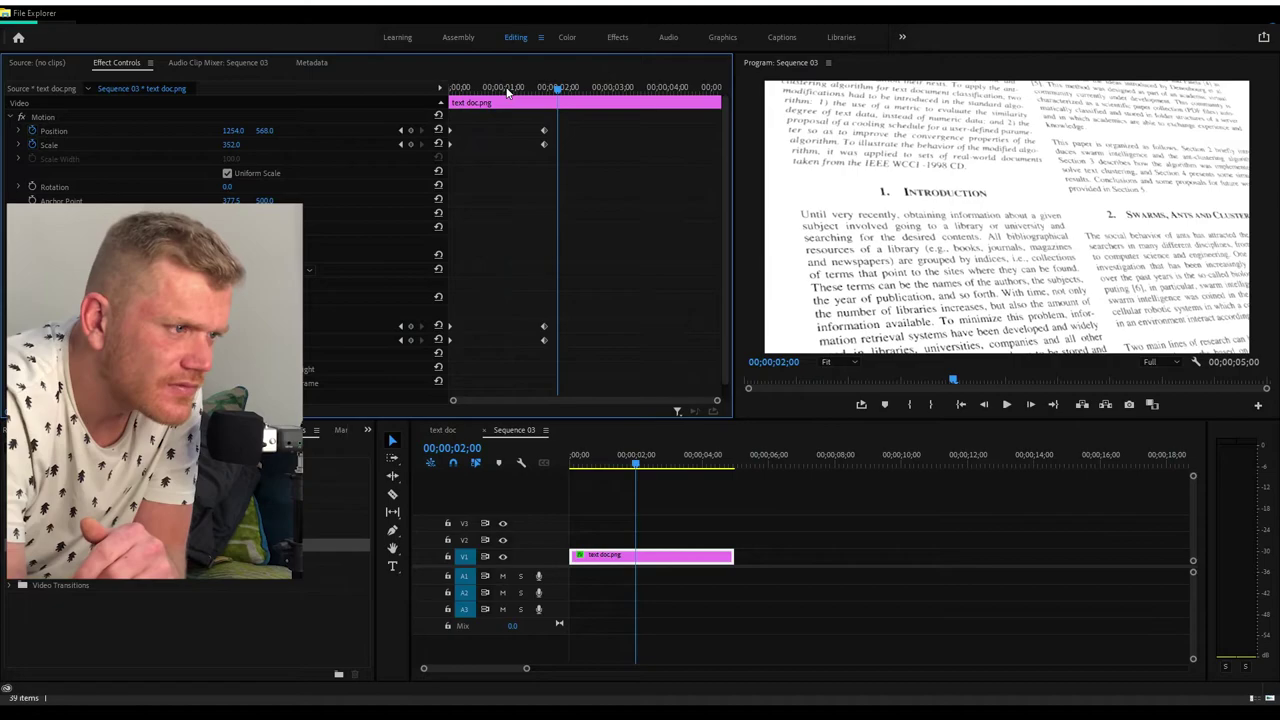
pyautogui.moveTo(508, 92); pyautogui.dragTo(359, 93)
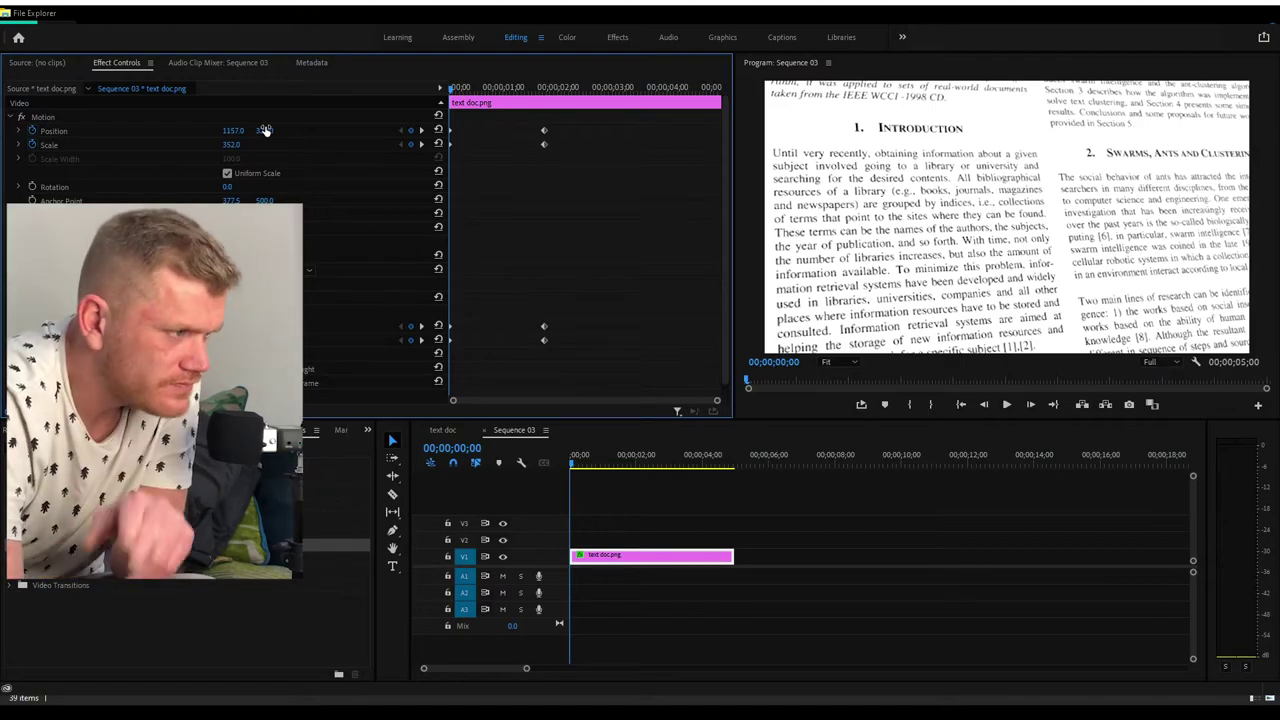
pyautogui.moveTo(265, 131); pyautogui.dragTo(202, 131)
pyautogui.press('space')
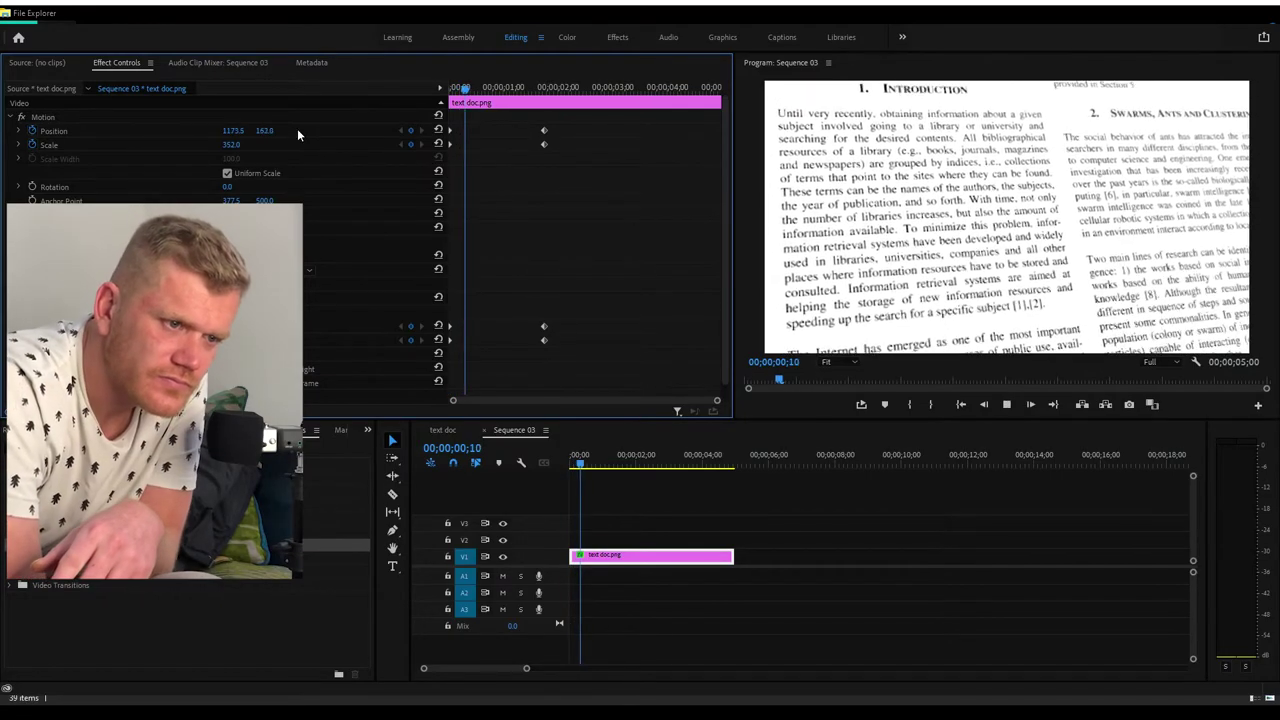
pyautogui.press('space')
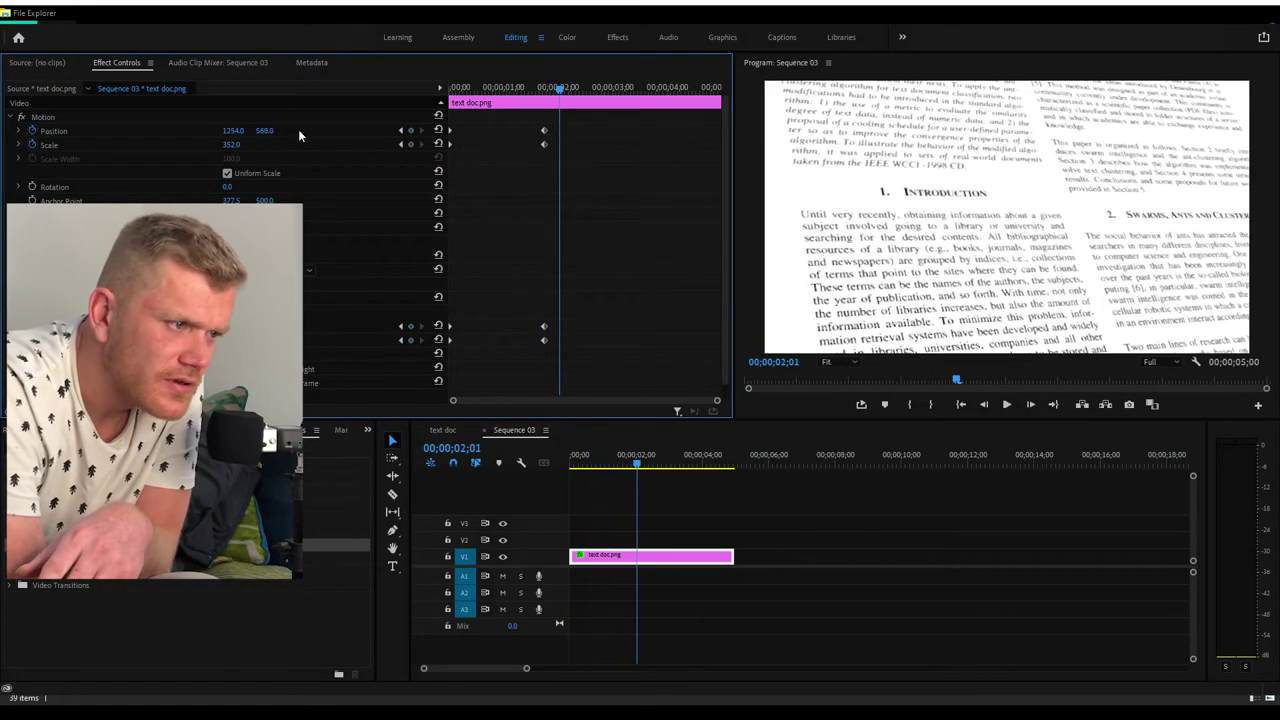
# - Step between the Swivel keyframes and preview the animation from the start
pyautogui.click(399, 327)
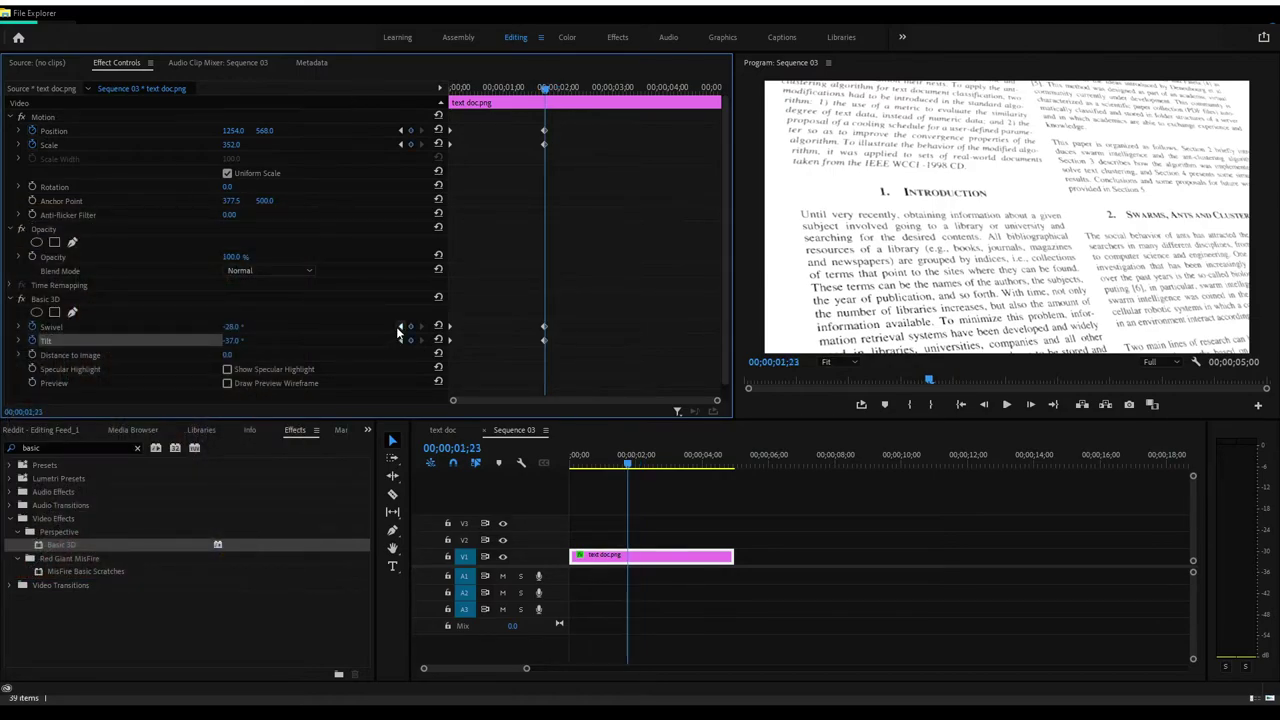
pyautogui.click(399, 327)
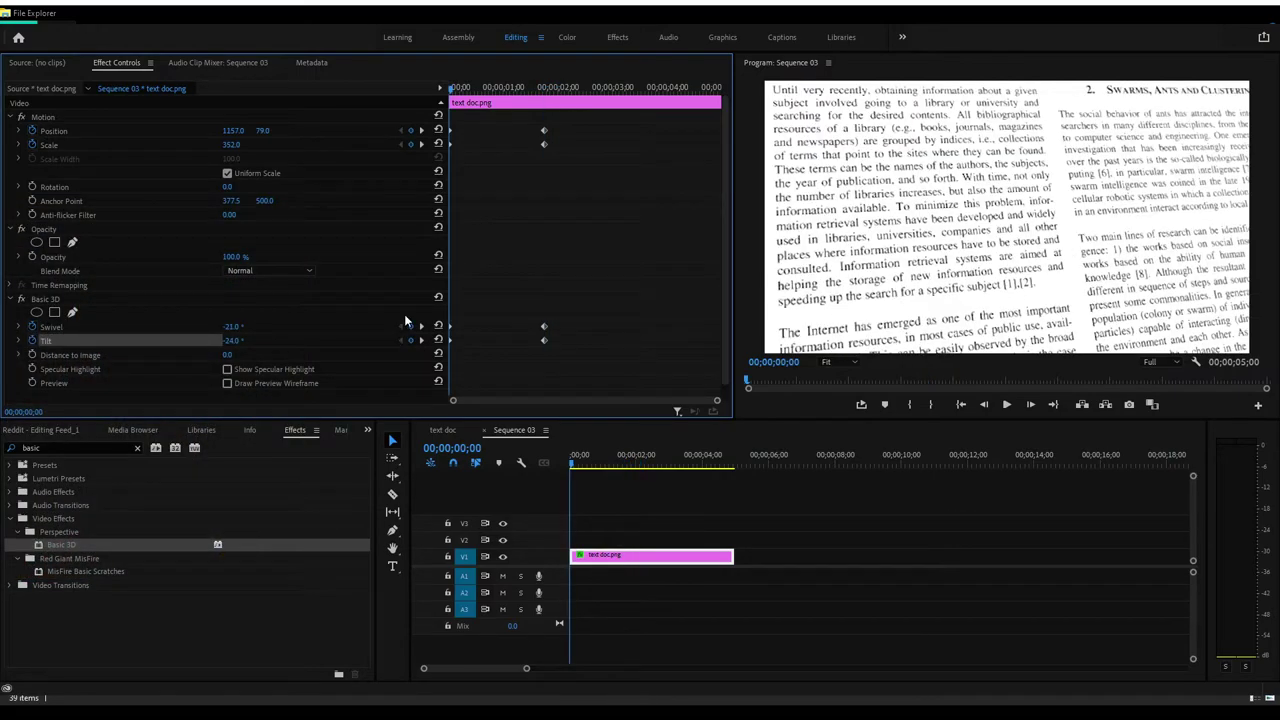
pyautogui.press('space')
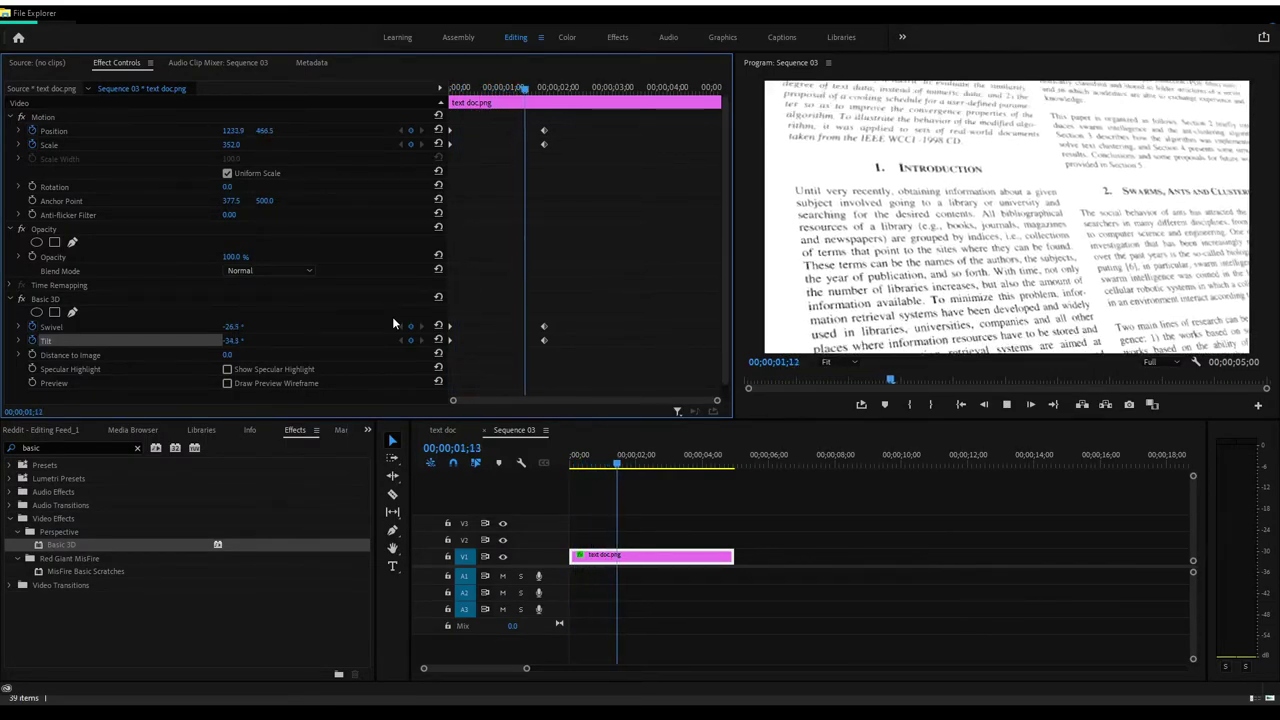
pyautogui.press('space')
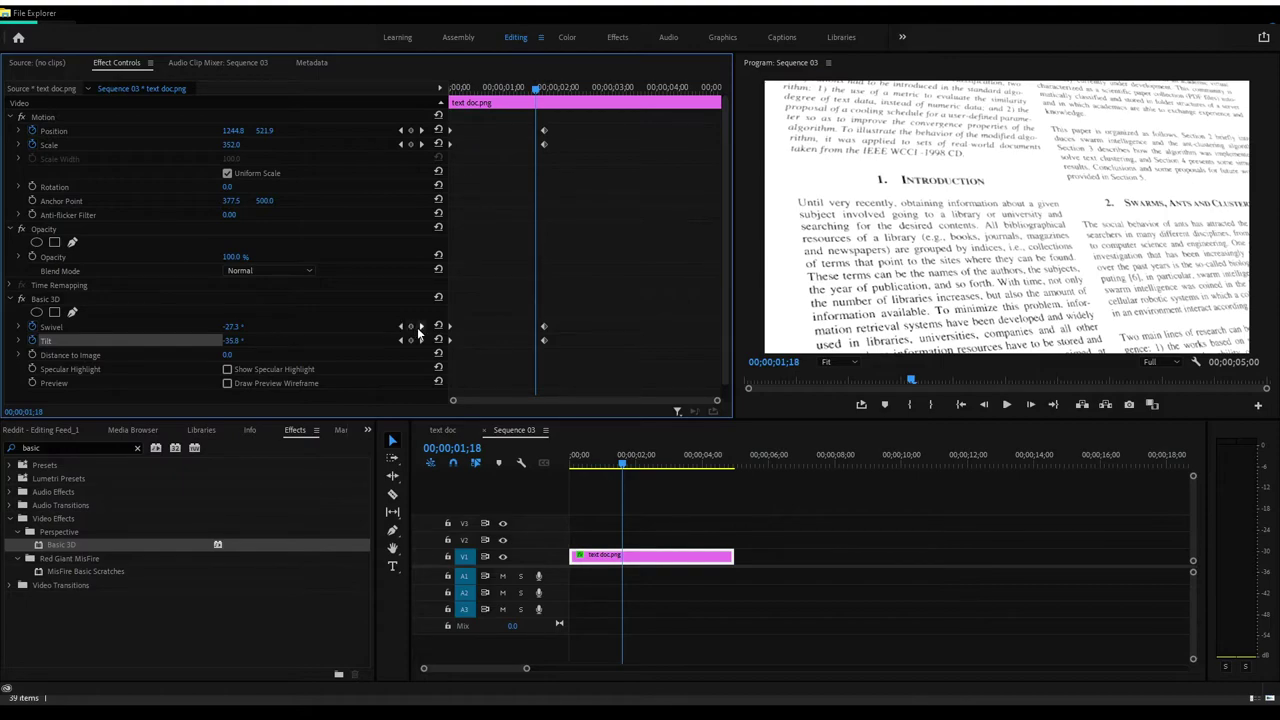
# - At the end keyframe, set Swivel to -26° and Tilt to -30°, then preview from the start
pyautogui.click(420, 327)
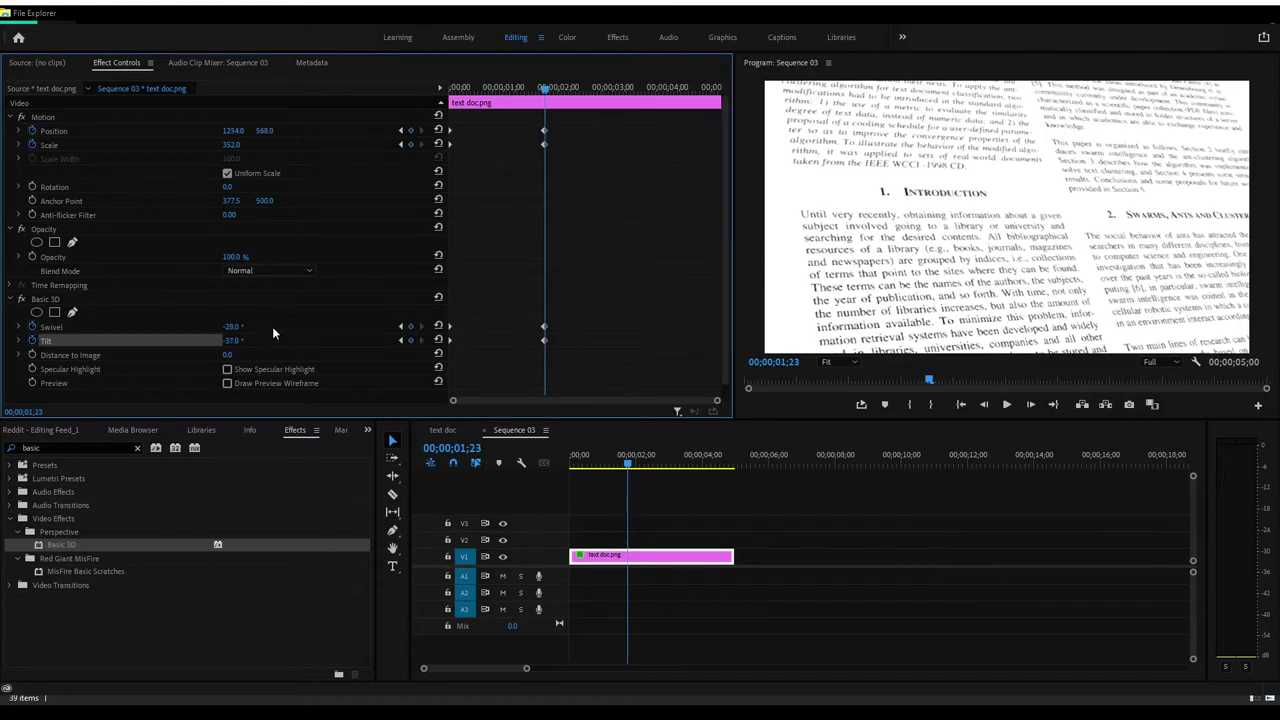
pyautogui.moveTo(232, 328); pyautogui.dragTo(234, 328)
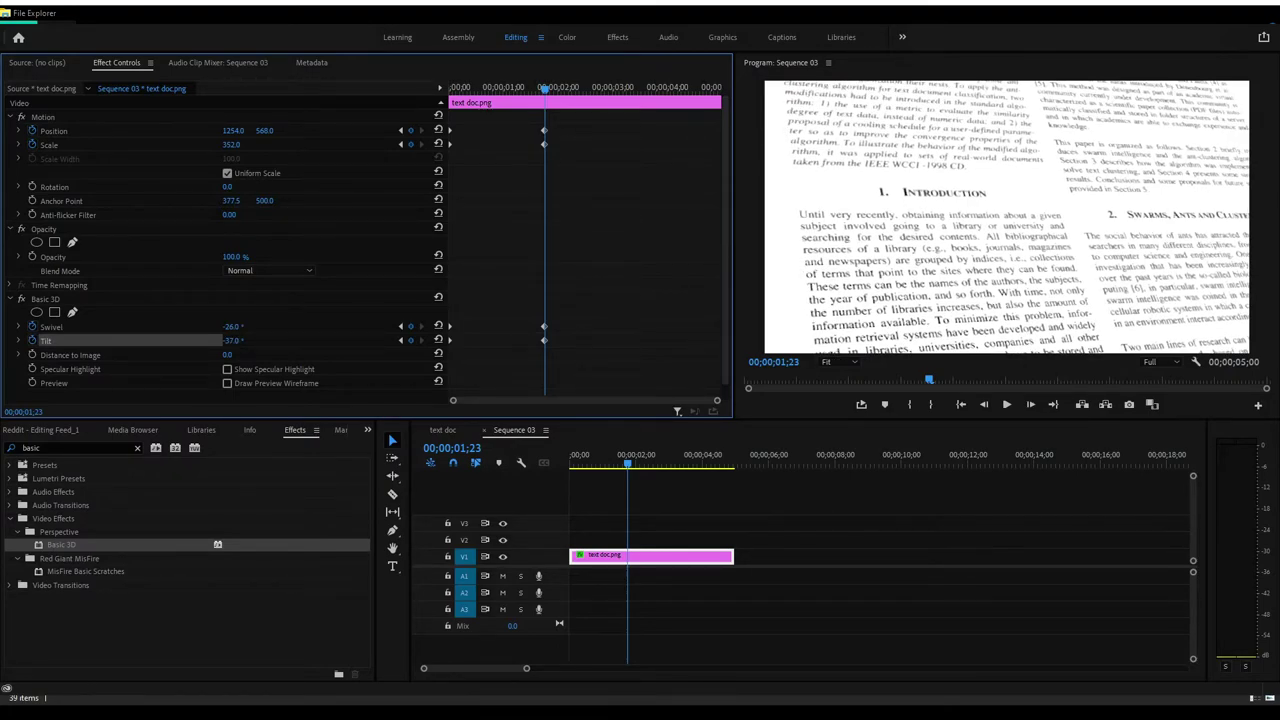
pyautogui.moveTo(232, 341); pyautogui.dragTo(236, 341)
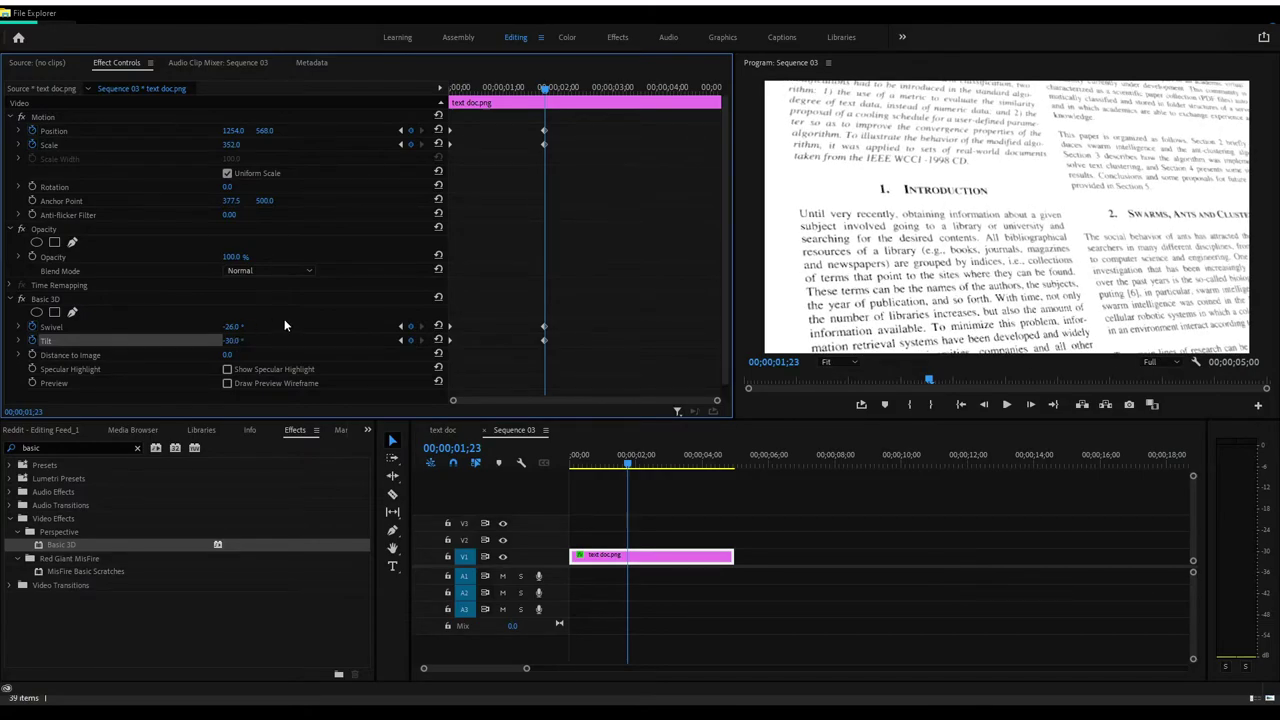
pyautogui.moveTo(540, 88); pyautogui.dragTo(329, 85)
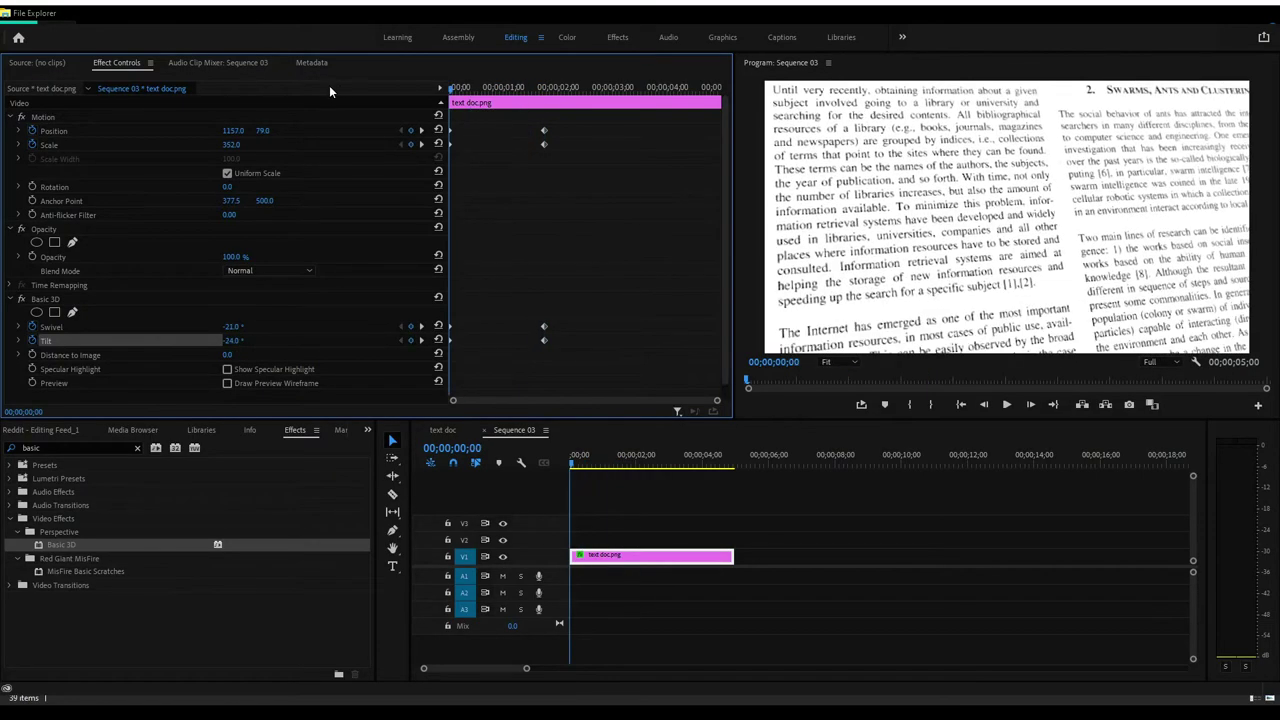
pyautogui.press('space')
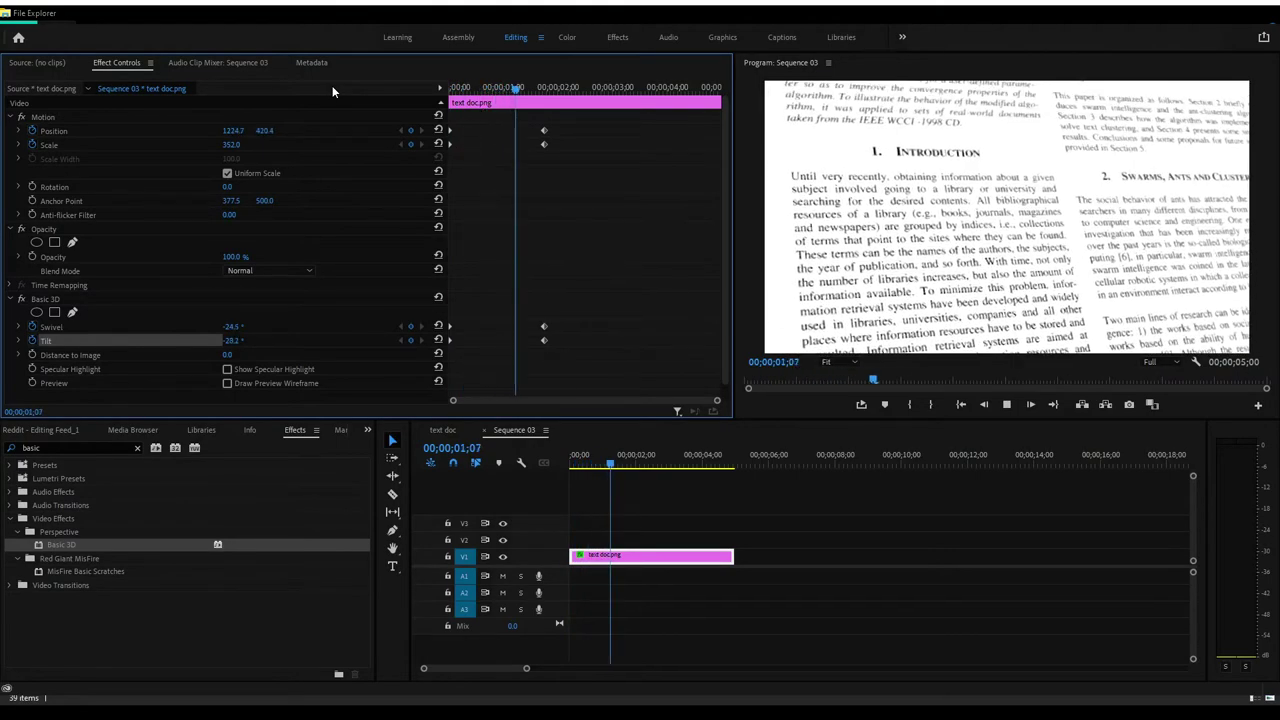
pyautogui.press('space')
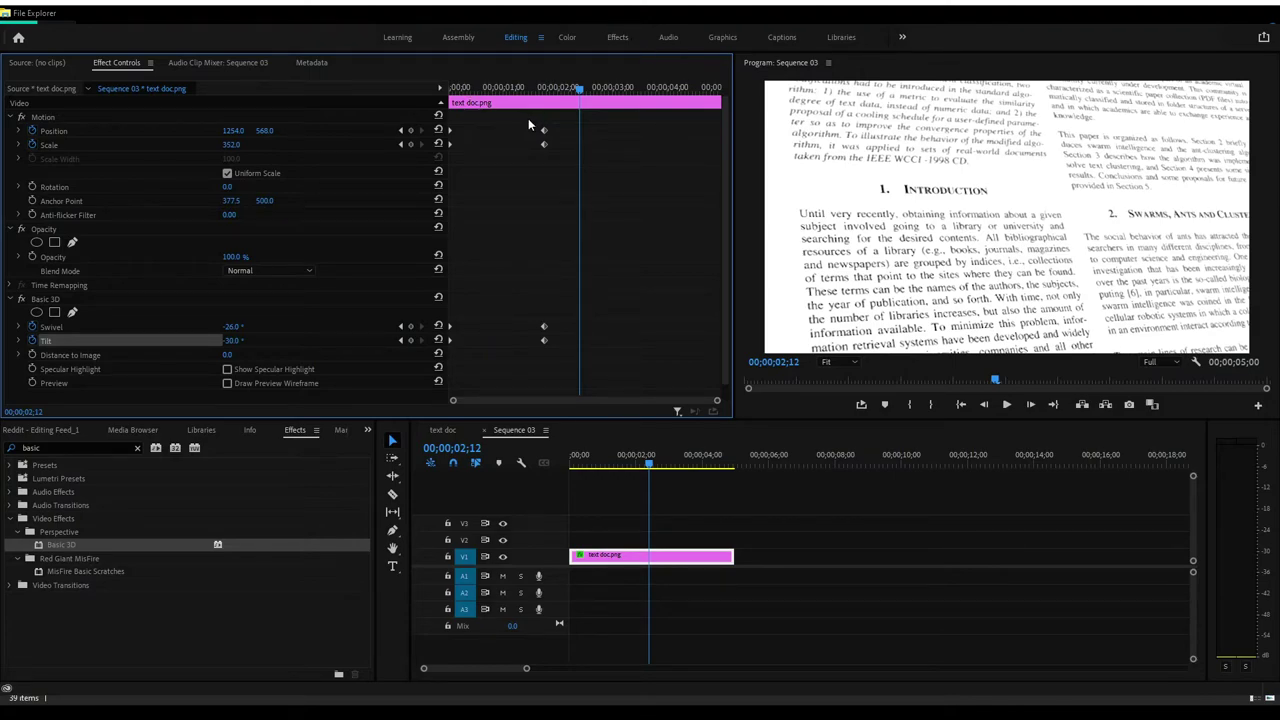
# - Apply easing to the four end keyframes at 00;00;01;23 and return to the start
pyautogui.moveTo(528, 118); pyautogui.dragTo(597, 354)
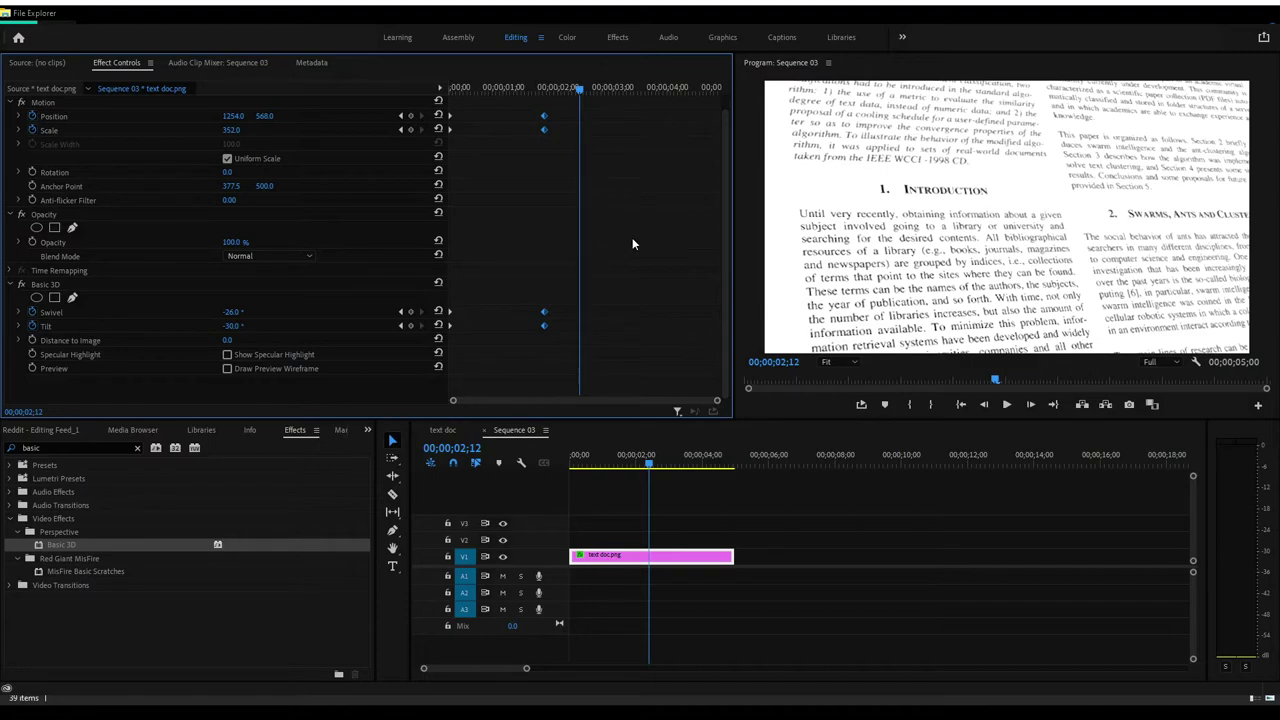
pyautogui.press('F9')
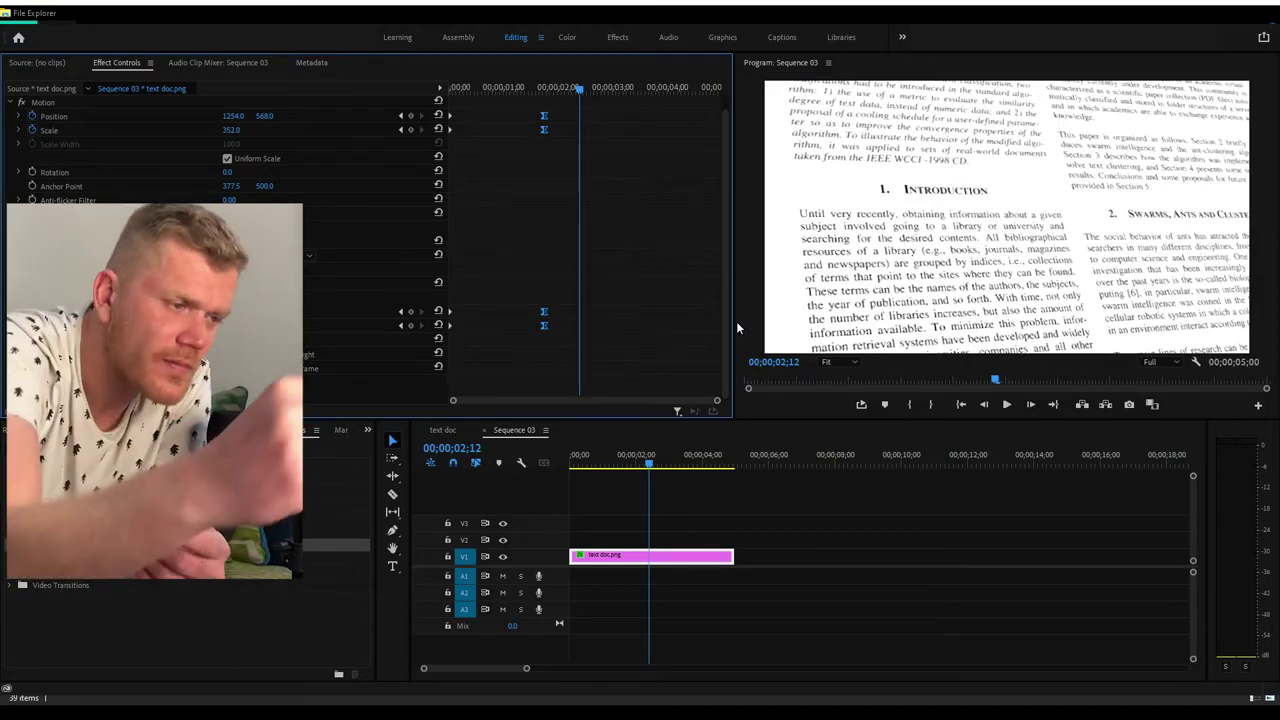
pyautogui.moveTo(533, 87); pyautogui.dragTo(255, 93)
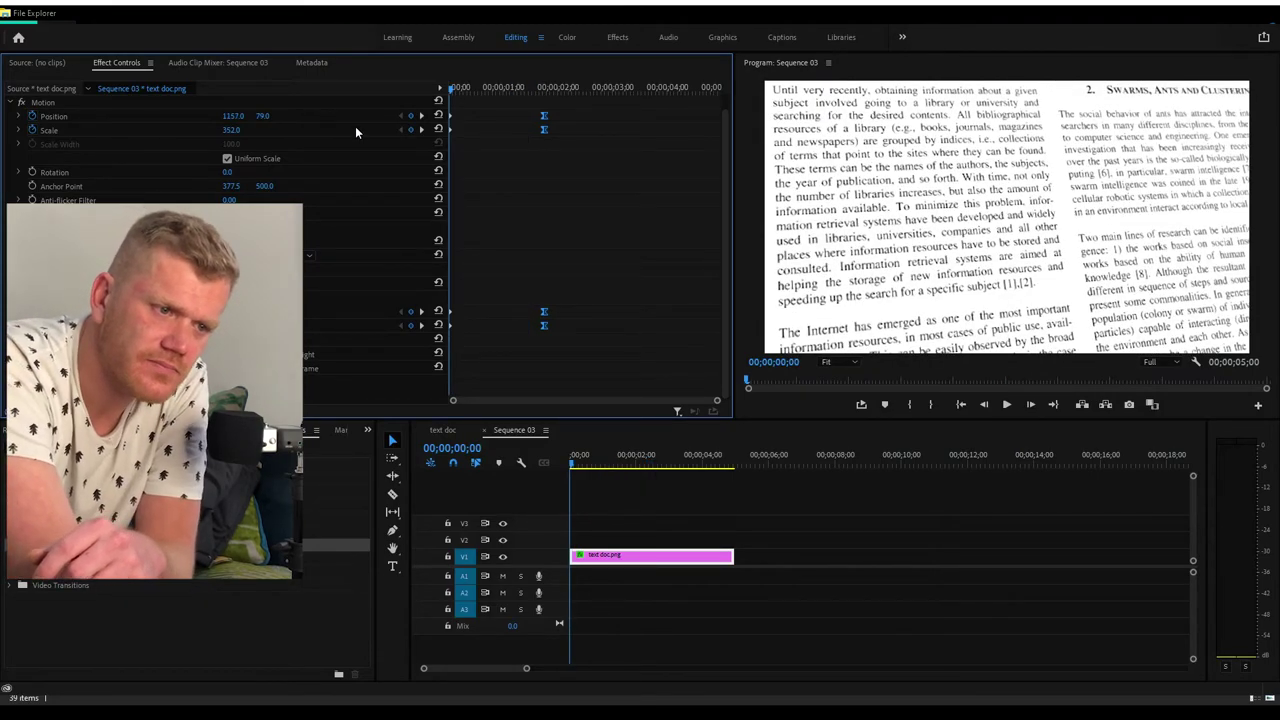
# - Play the eased pan once, then switch to the YouTube reference clip in the browser
pyautogui.press('space')
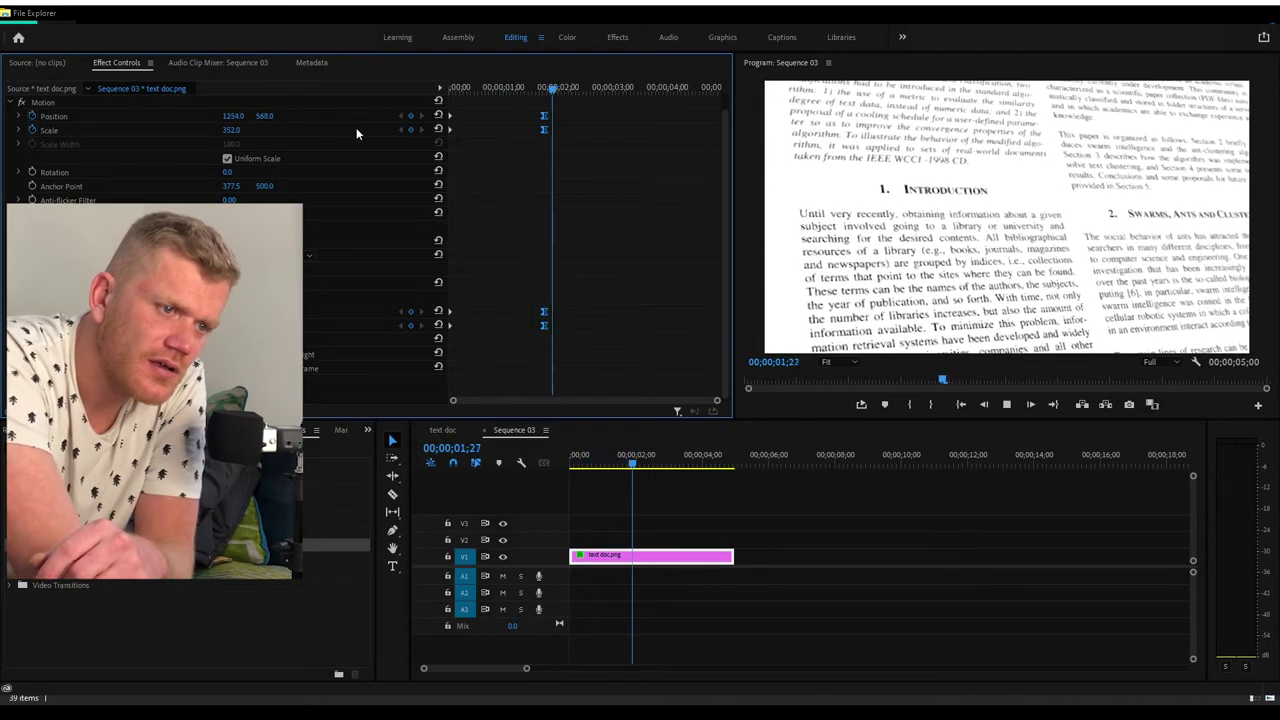
pyautogui.press('space')
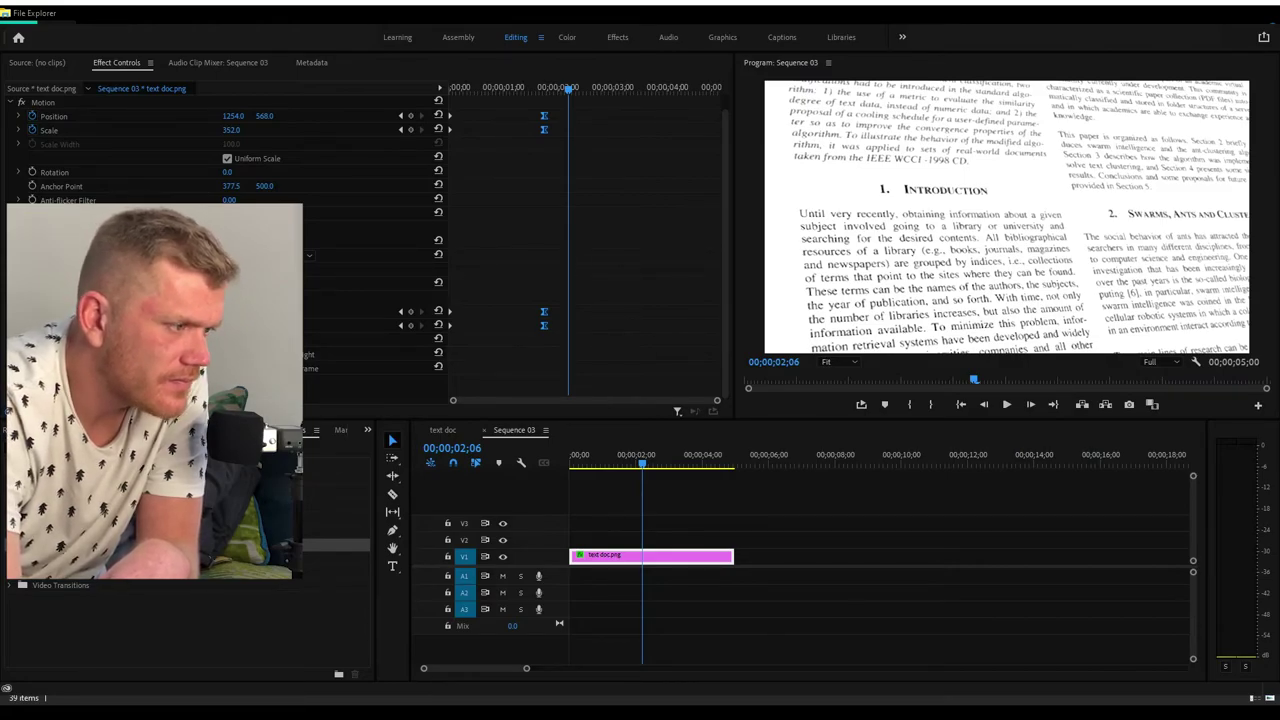
pyautogui.hotkey('alt', 'Tab')
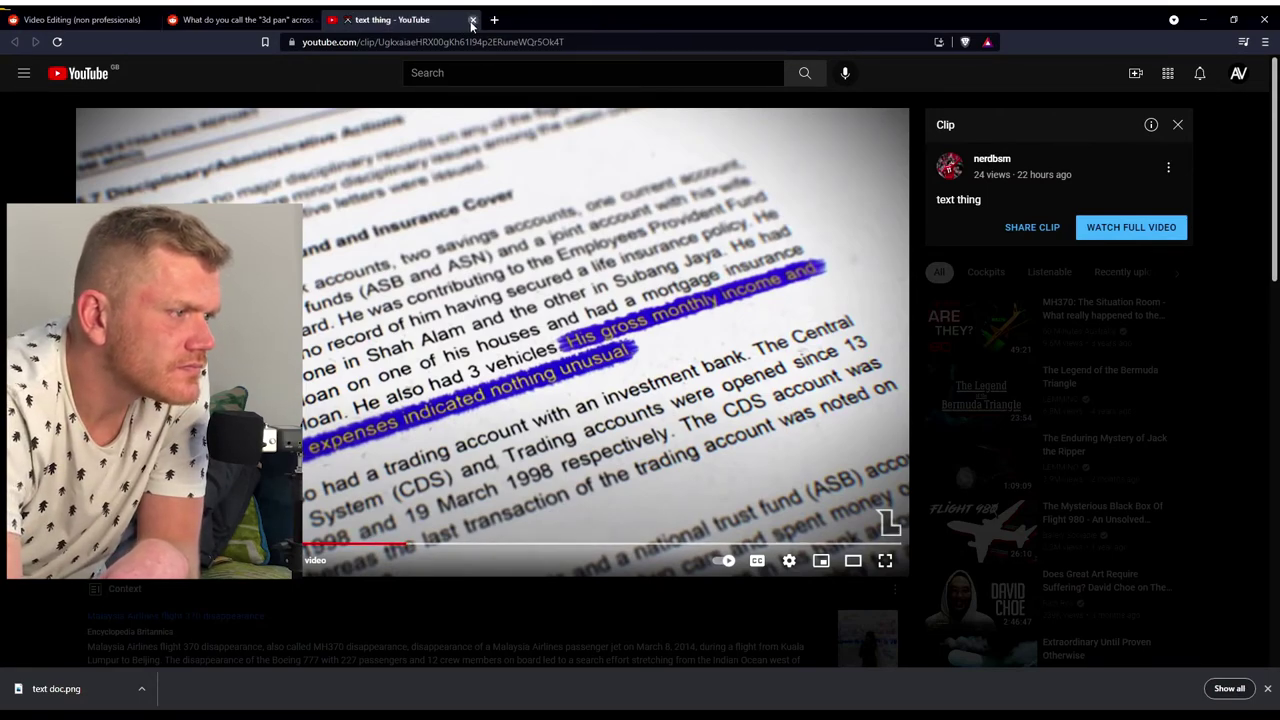
# - Reload and watch the YouTube reference clip, pause it, and minimise the browser back to Premiere Pro
pyautogui.hotkey('ctrl', 'shift', 'Tab')
pyautogui.hotkey('ctrl', 'Tab')
pyautogui.press('F5')
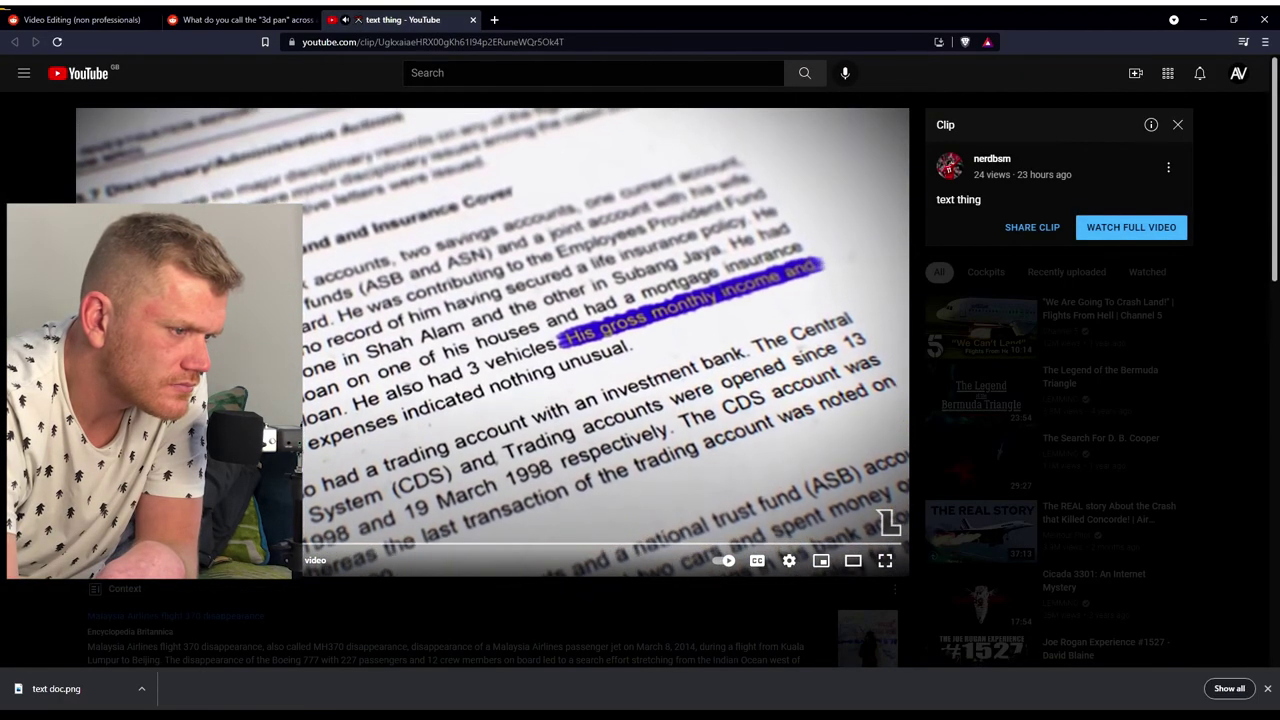
pyautogui.click(594, 305)
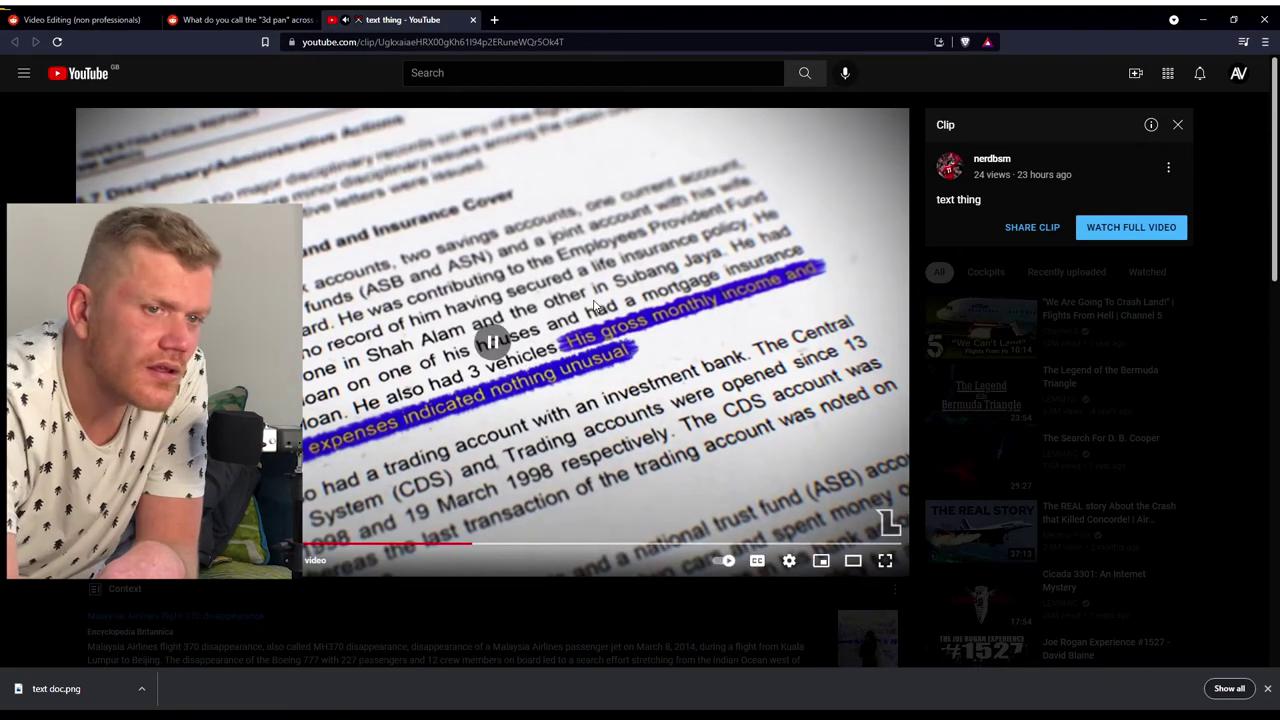
pyautogui.click(1203, 22)
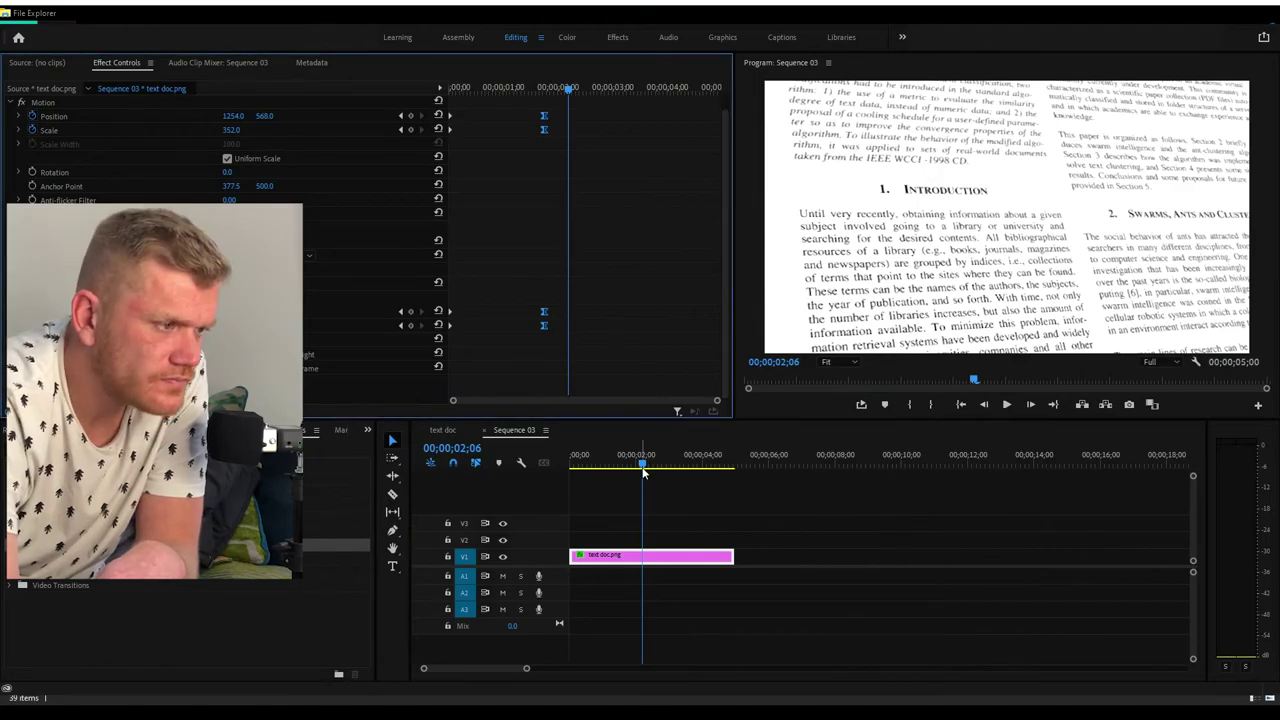
pyautogui.press('Home')
pyautogui.press('space')
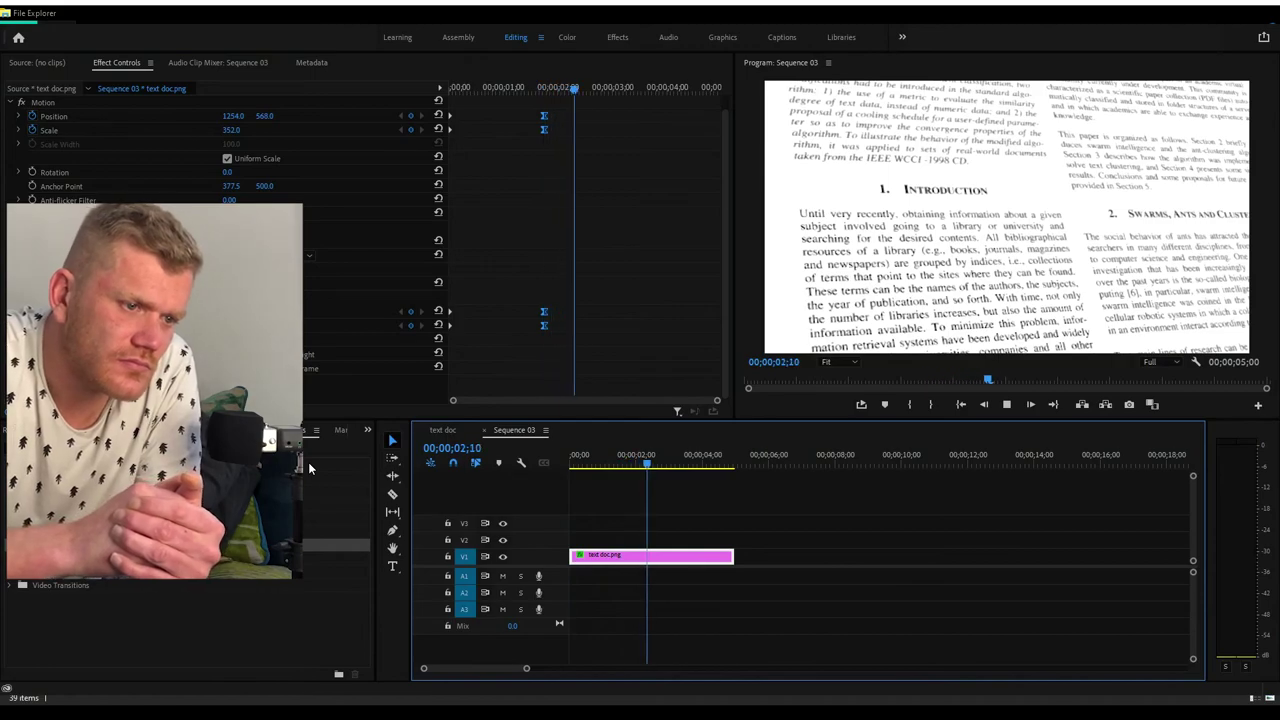
pyautogui.press('space')
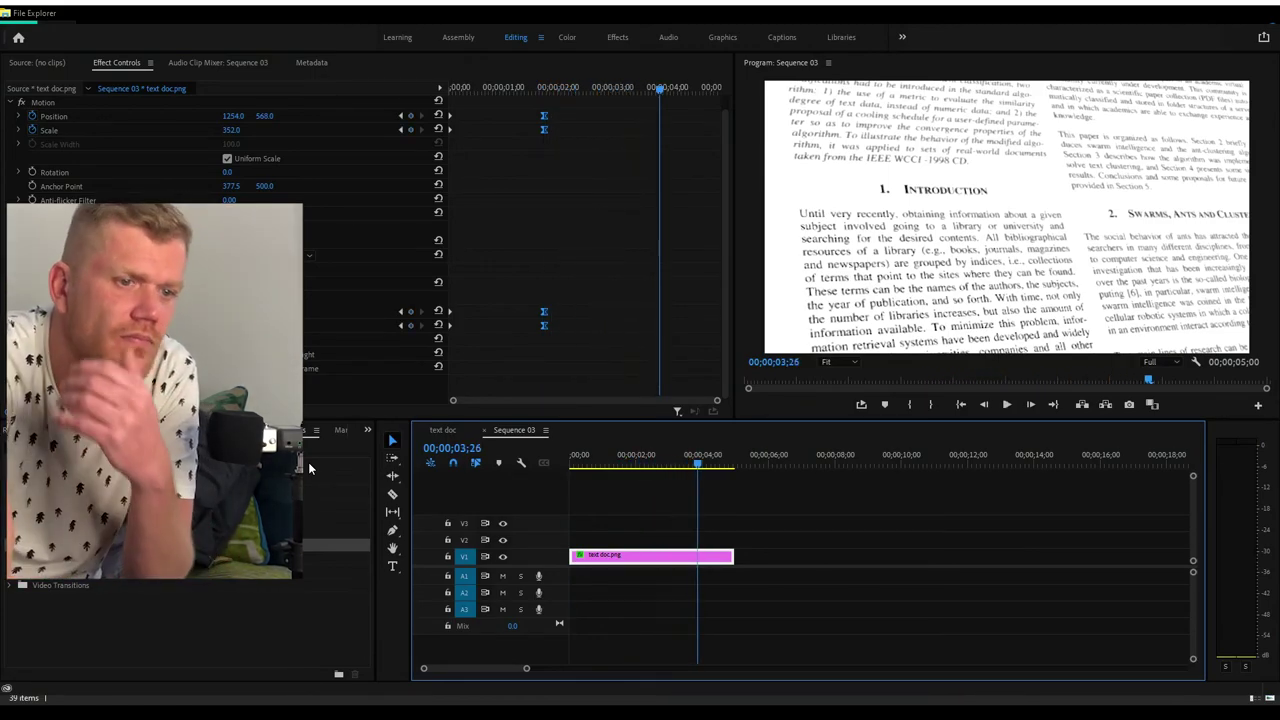